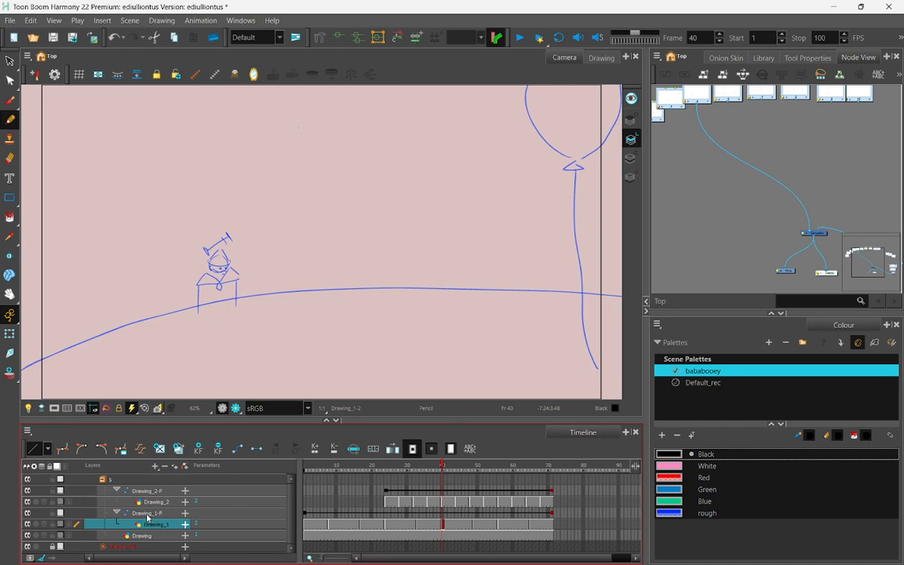
Scrub through the scene to review the balloon's movement and the extent of the Drawing_2-P peg's keyframes
drag(341, 478, 296, 473)
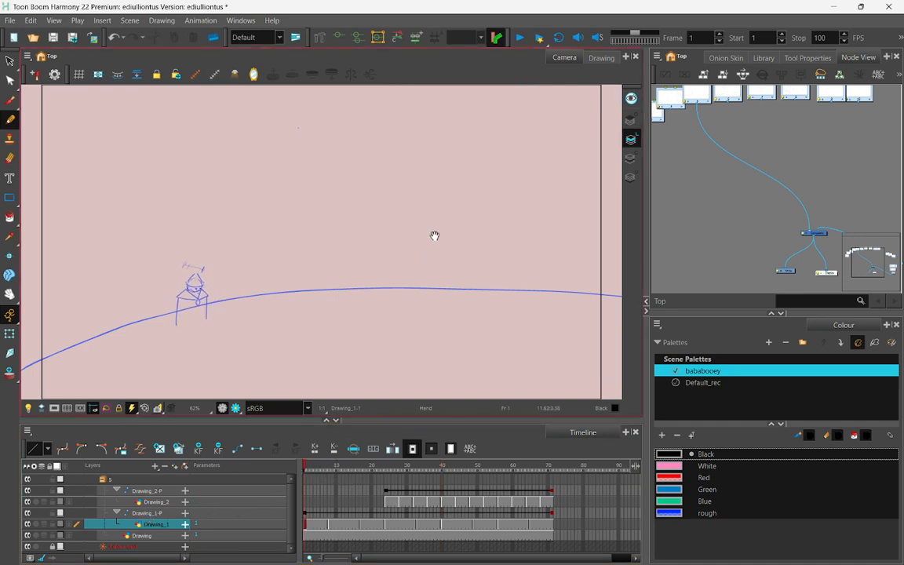
drag(435, 236, 375, 290)
click(388, 469)
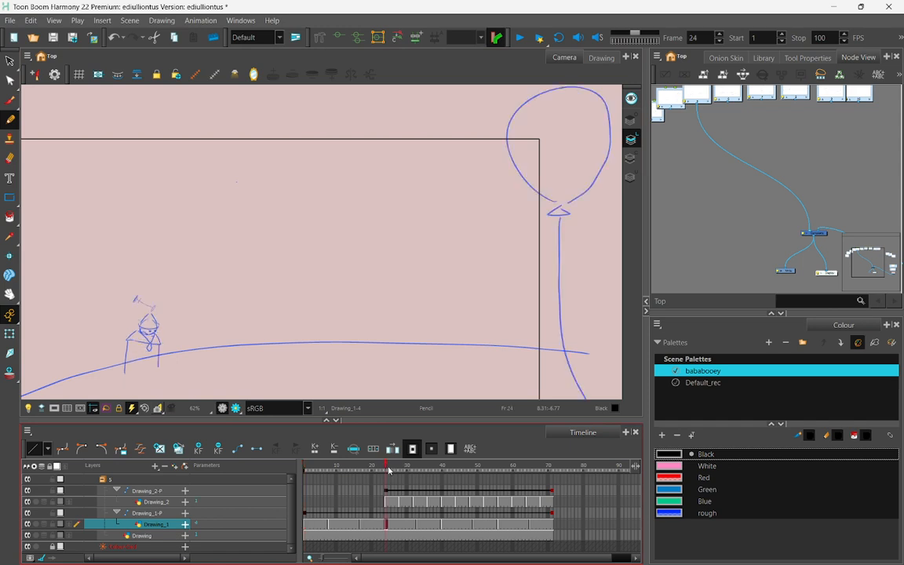
drag(387, 468, 475, 474)
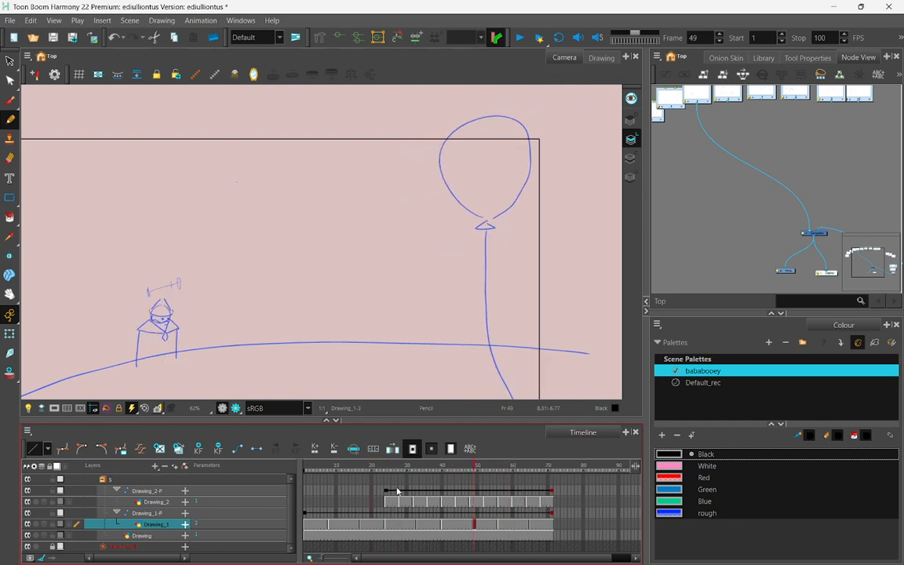
drag(385, 491, 552, 496)
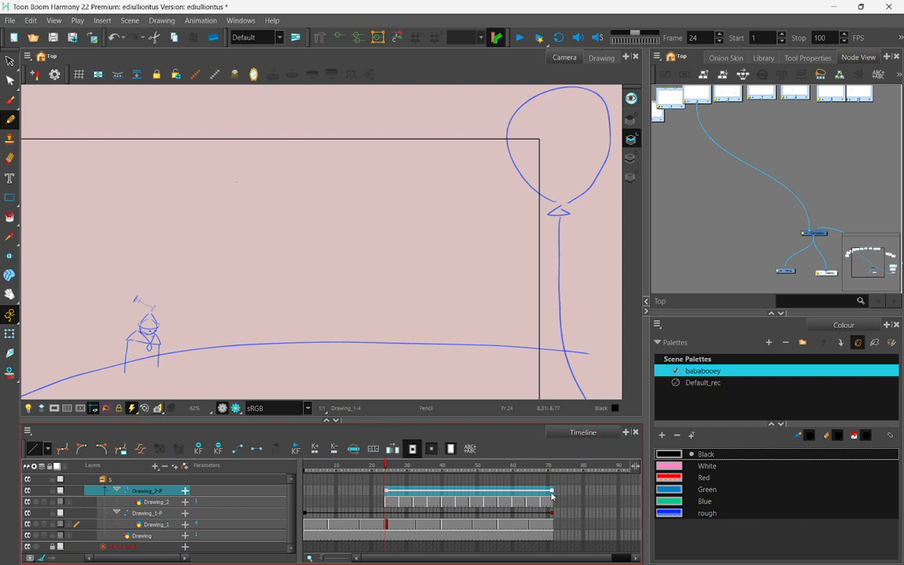
Try adding an extra parent peg to the Drawing_2 layer and undo the addition
click(136, 502)
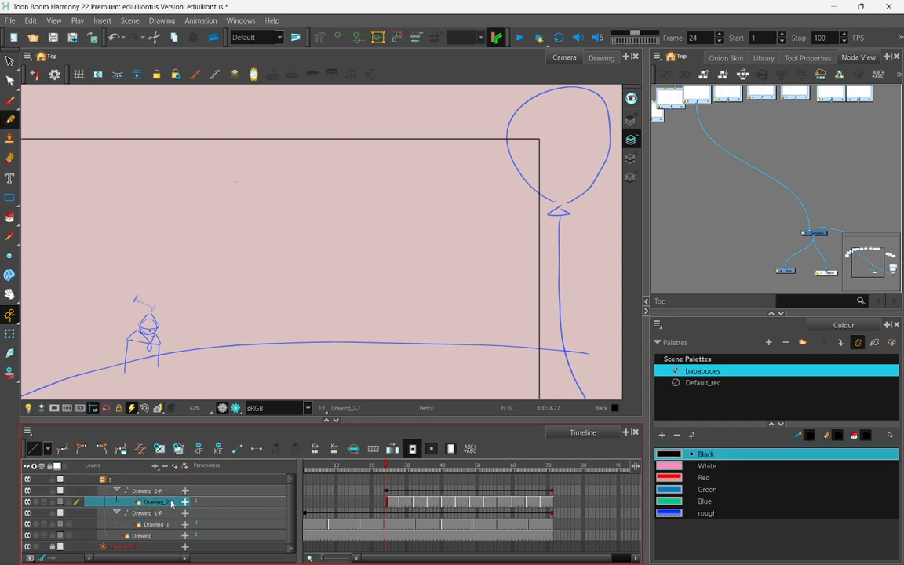
click(185, 466)
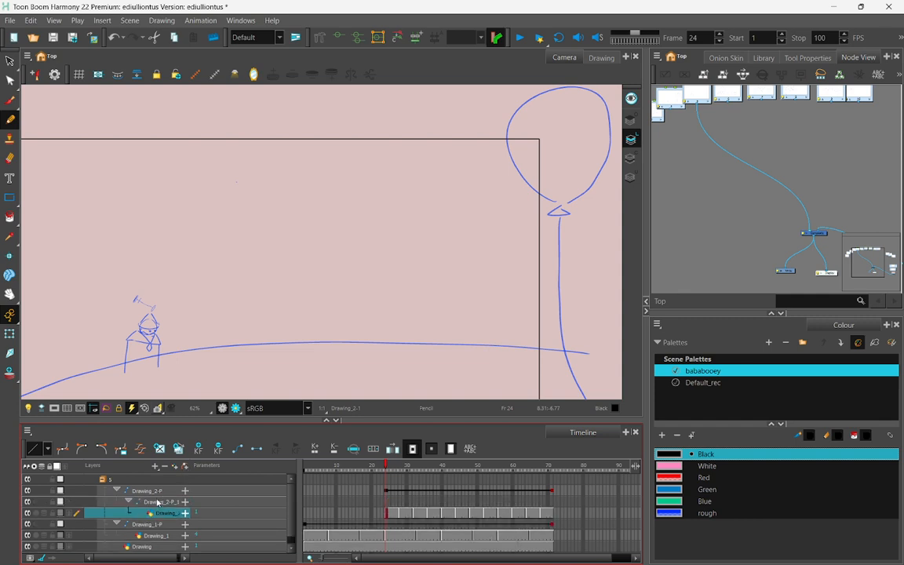
key(ctrl+z)
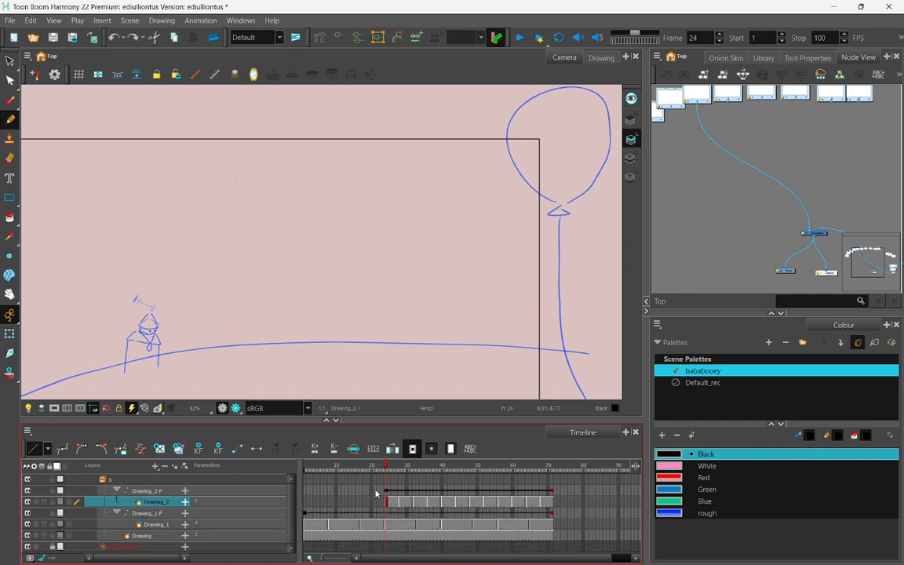
Review the start and end keyframes of the Drawing_2-P peg and the balloon's motion between them
click(380, 492)
click(387, 491)
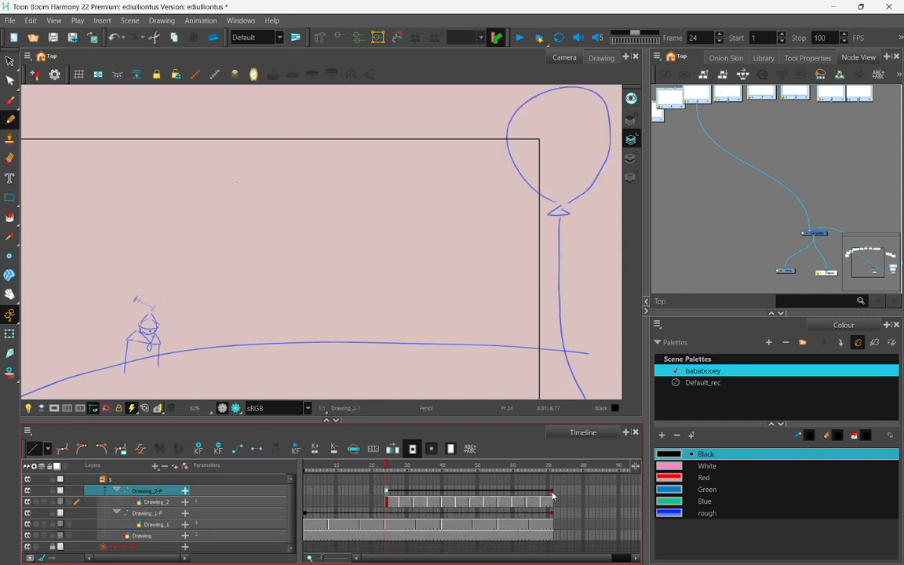
click(552, 493)
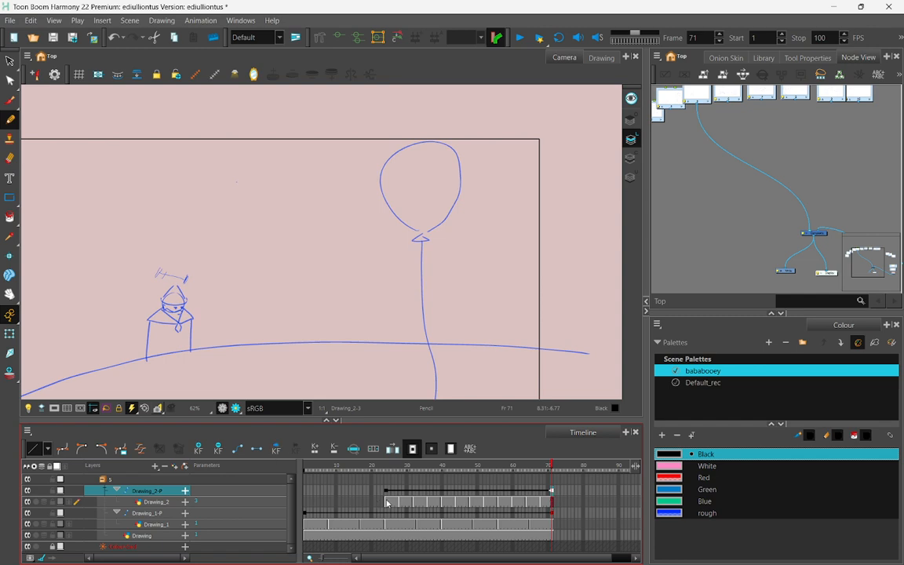
mouse_move(387, 502)
mouse_down()
mouse_move(554, 509)
mouse_move(455, 492)
mouse_move(386, 493)
mouse_up()
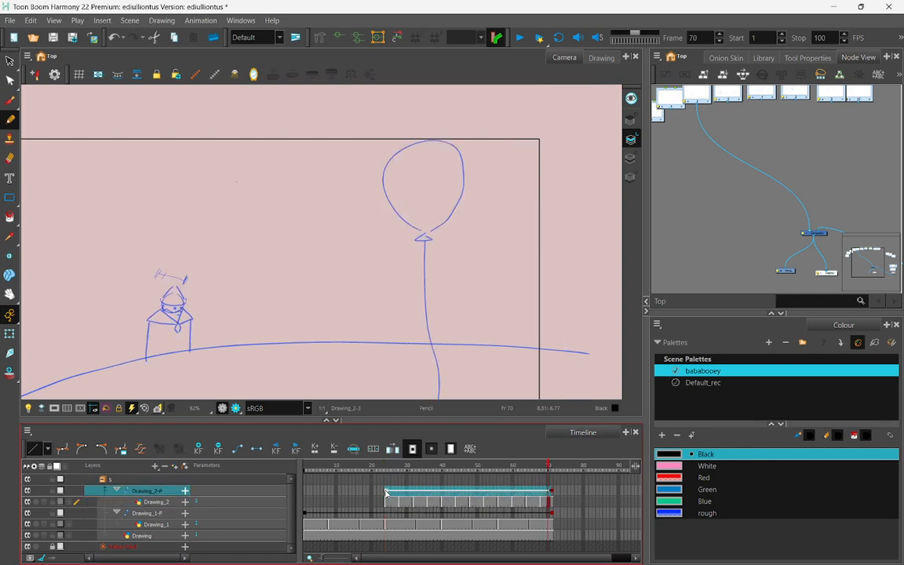
click(406, 490)
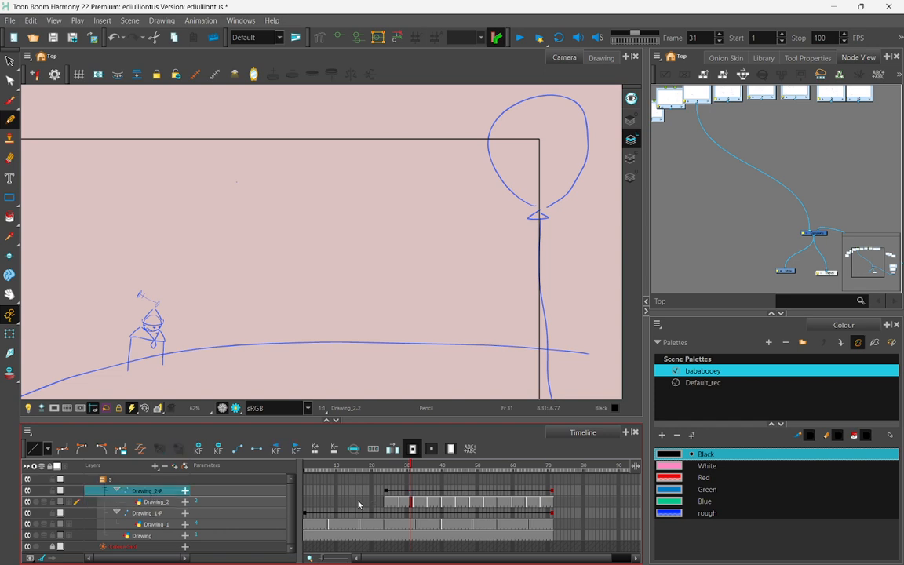
drag(387, 468, 463, 473)
drag(384, 494, 547, 493)
click(153, 502)
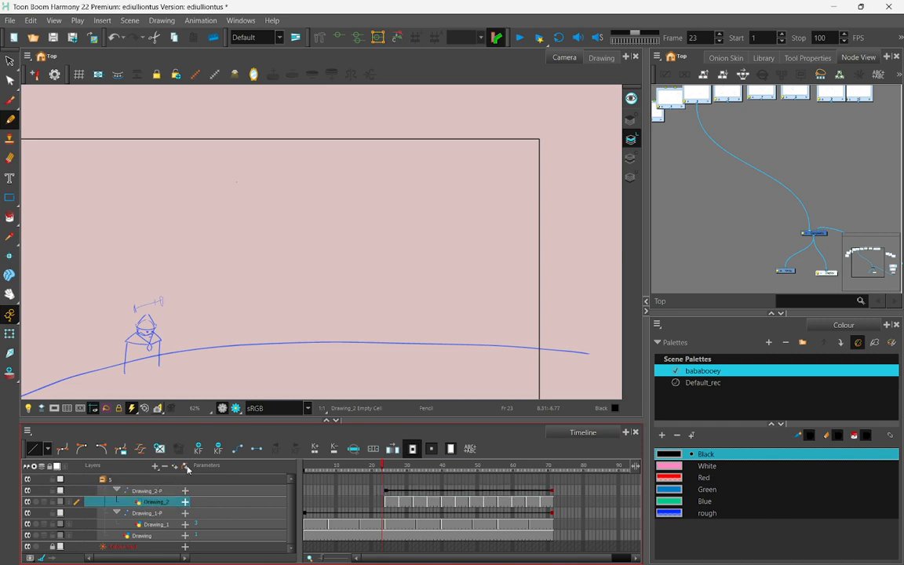
click(153, 490)
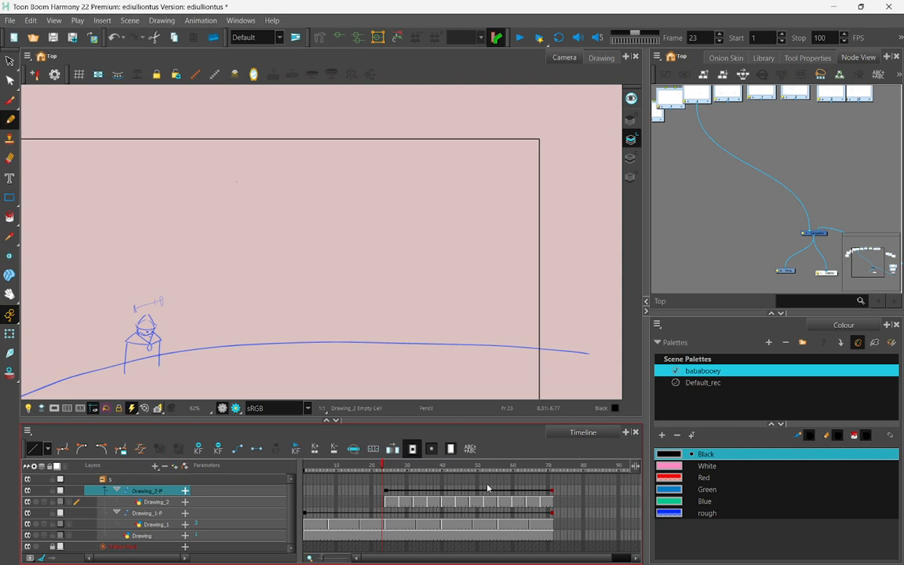
click(390, 492)
Open group 5 in the node network and examine how the Drawing_1-P peg connects to its drawing
click(788, 212)
drag(759, 206, 767, 260)
scroll(718, 181, up, 3)
drag(717, 181, 754, 248)
double_click(749, 187)
drag(741, 212, 774, 211)
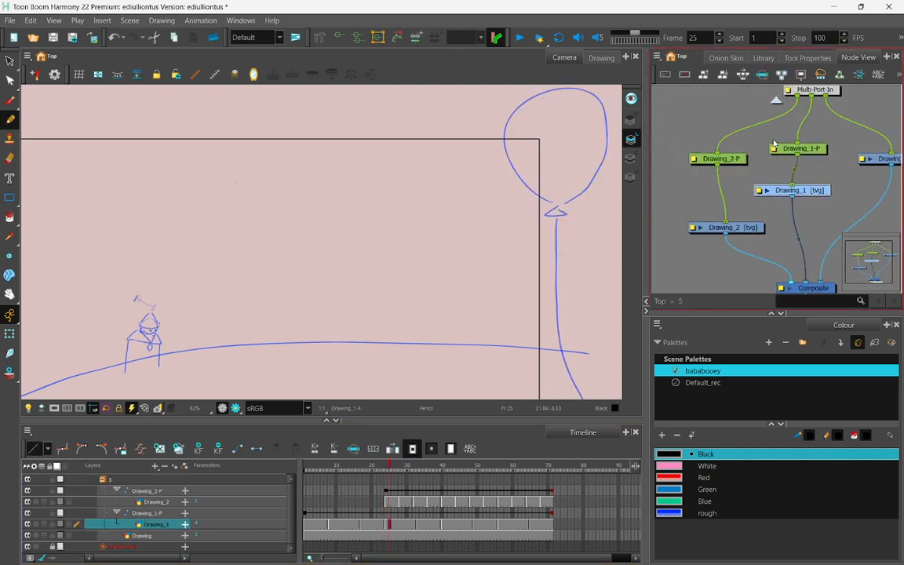
drag(773, 136, 818, 216)
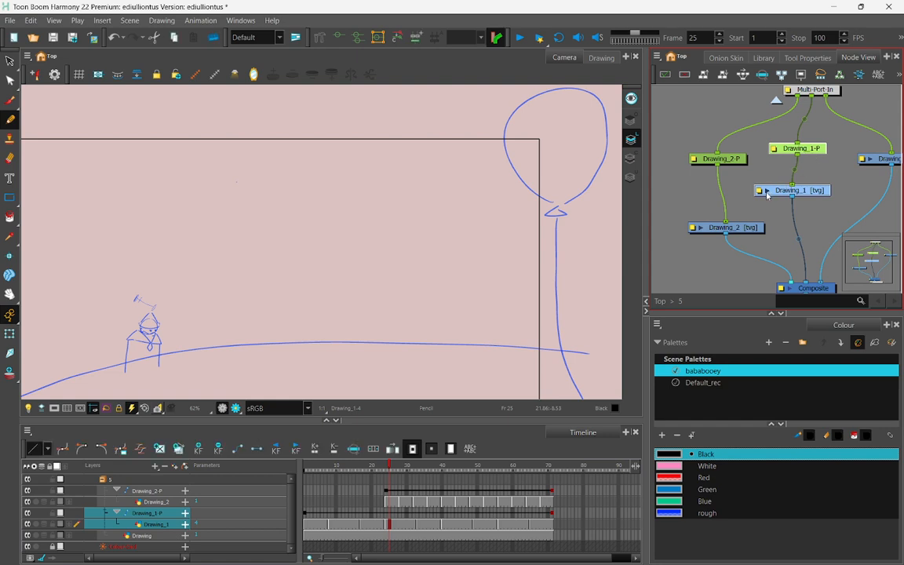
click(830, 164)
click(812, 151)
click(776, 193)
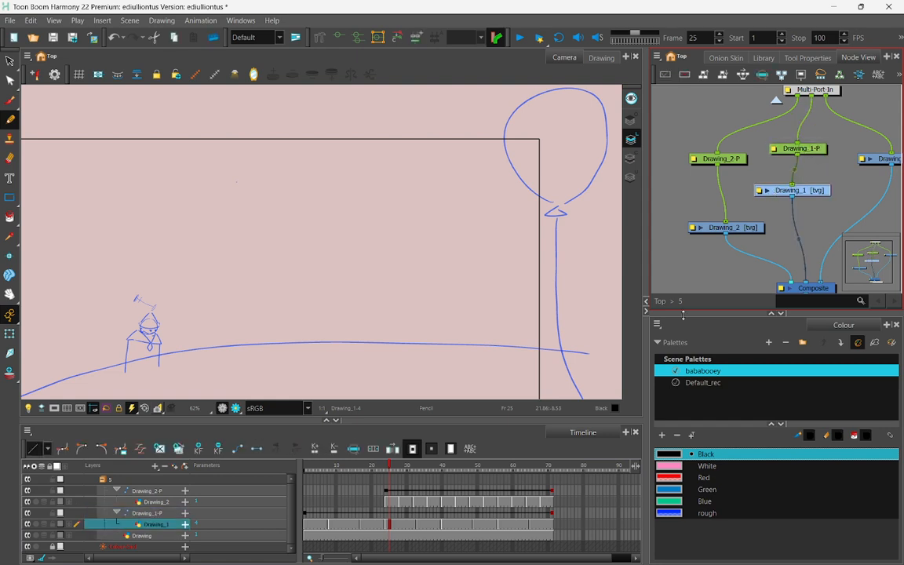
Compare the balloon peg's keyframes at frames 24 and 71
click(382, 491)
click(386, 491)
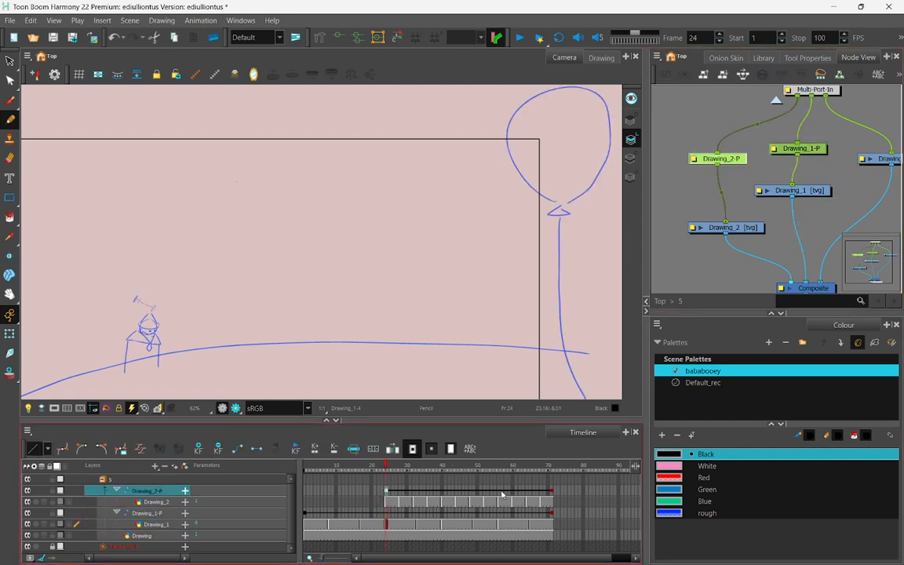
click(552, 492)
Activate the Transform tool on the balloon's Drawing_2-P peg at its frame 24 keyframe
click(387, 492)
click(10, 333)
scroll(291, 340, down, 2)
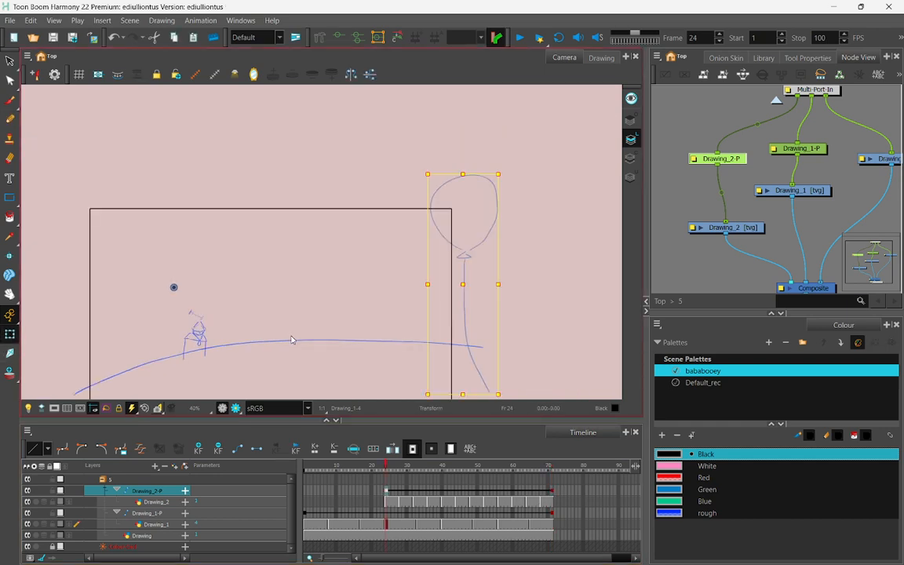
scroll(291, 340, down, 1)
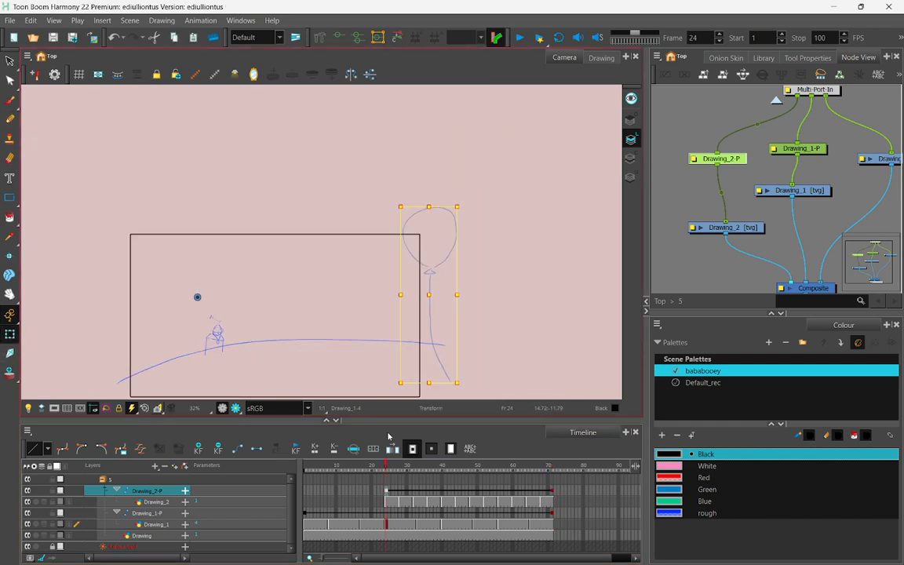
click(10, 315)
click(70, 313)
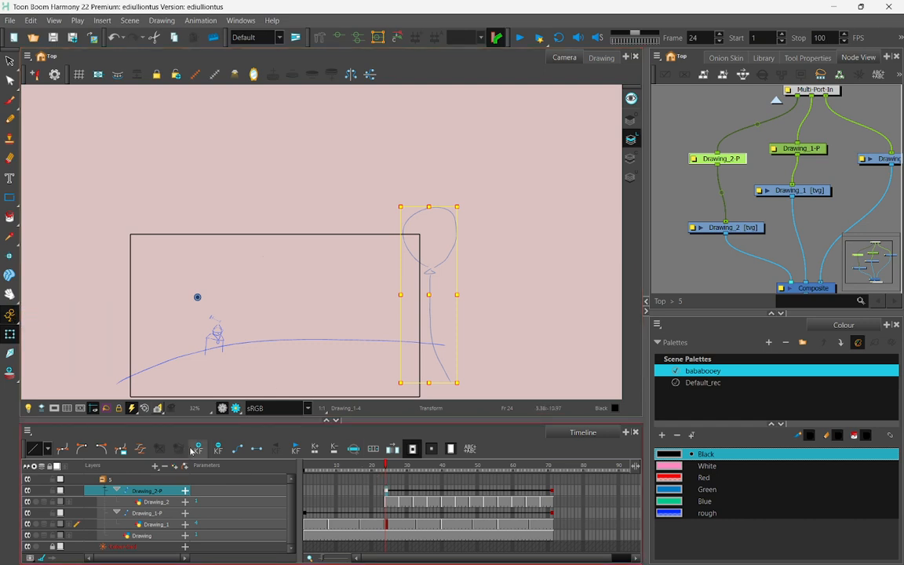
click(339, 357)
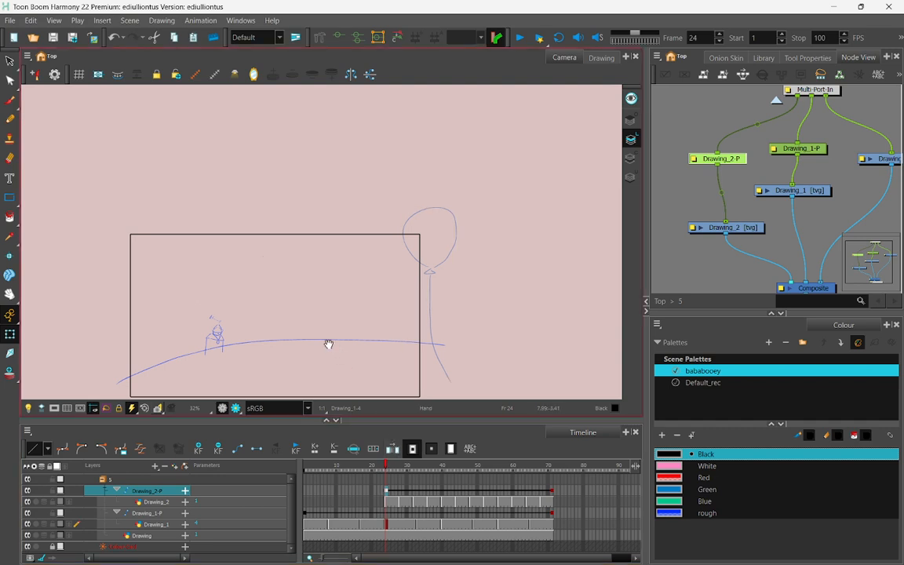
drag(329, 344, 368, 295)
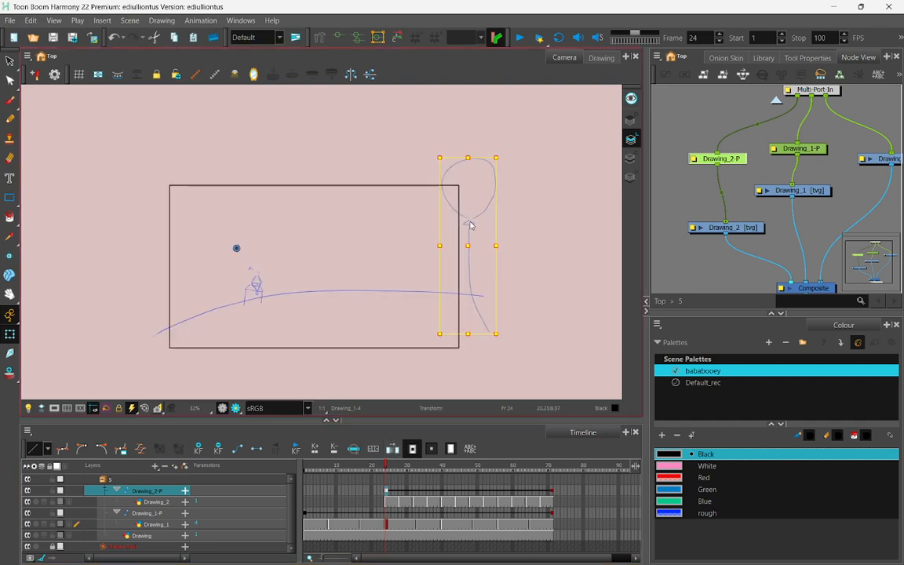
Try moving the Drawing_2 balloon layer above the camera frame at frame 71, preview the motion and undo the move
click(478, 261)
click(549, 470)
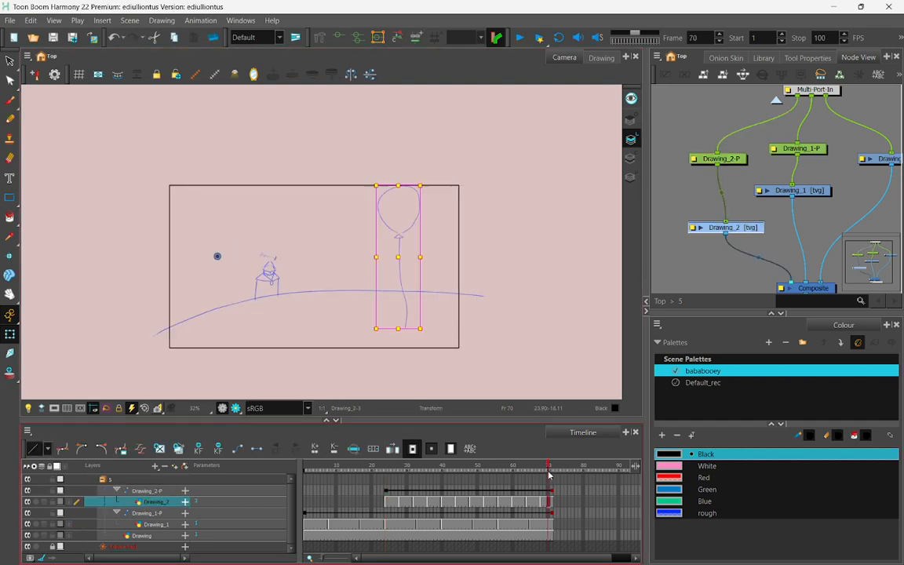
drag(548, 471, 553, 472)
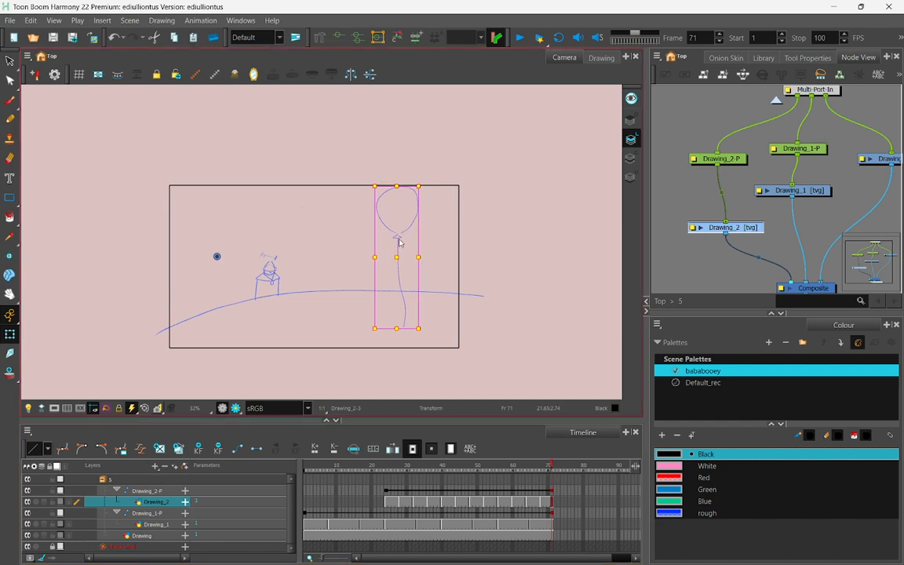
drag(399, 235, 477, 135)
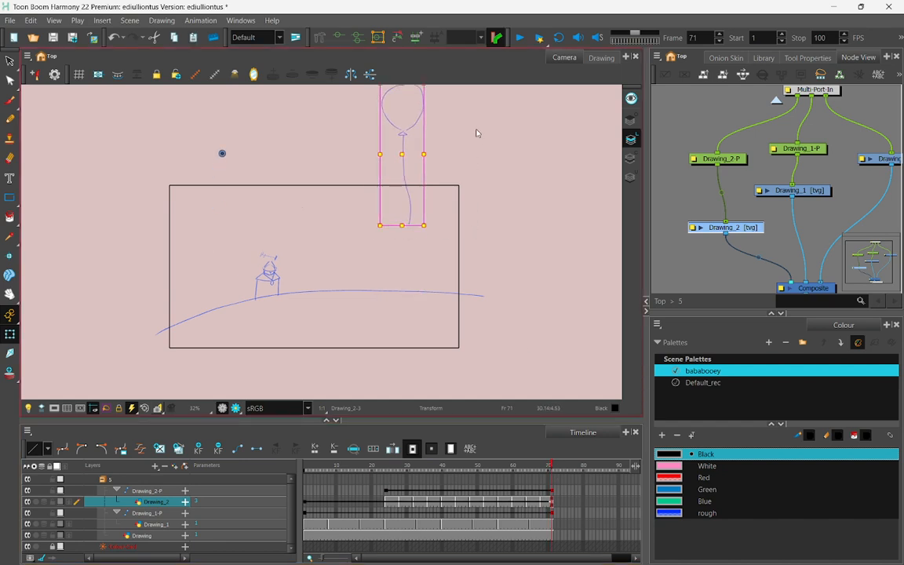
click(393, 471)
drag(393, 474, 550, 471)
key(ctrl+z)
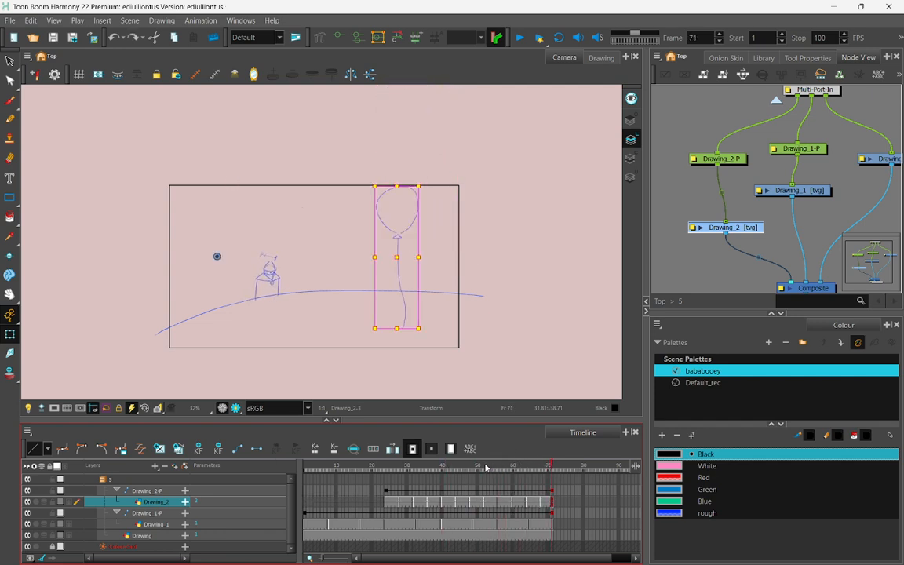
Create an empty drawing at frame 29 on the Drawing_1 layer
click(400, 467)
scroll(270, 316, up, 3)
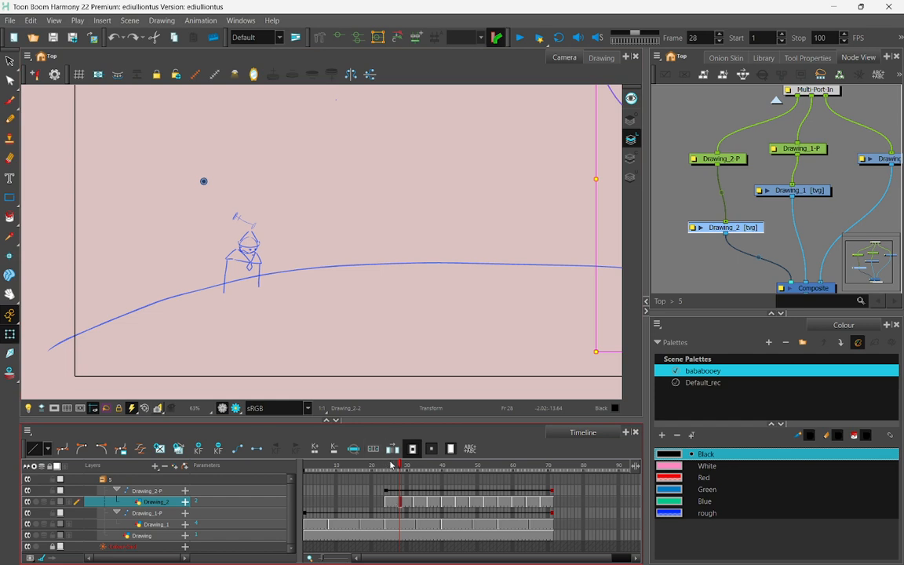
drag(392, 465, 425, 478)
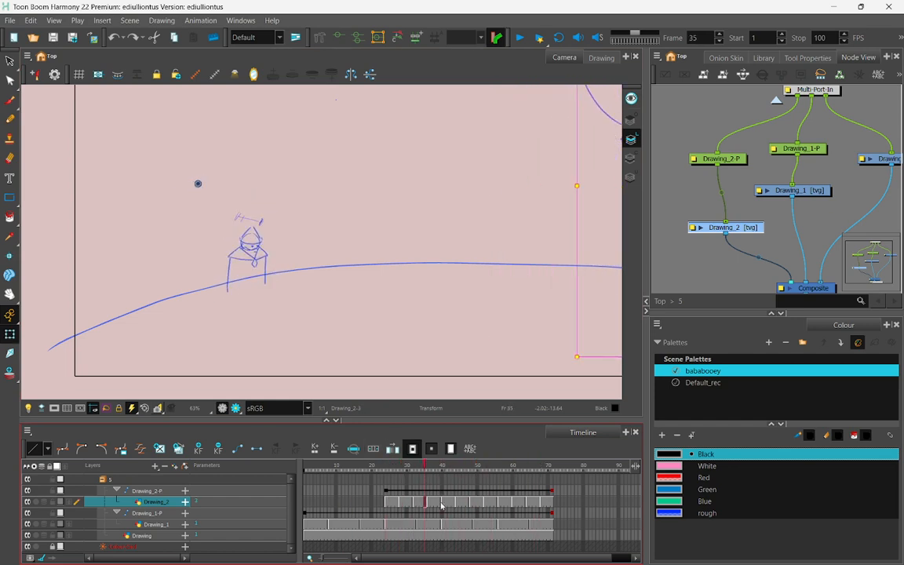
click(405, 524)
key(shift+r)
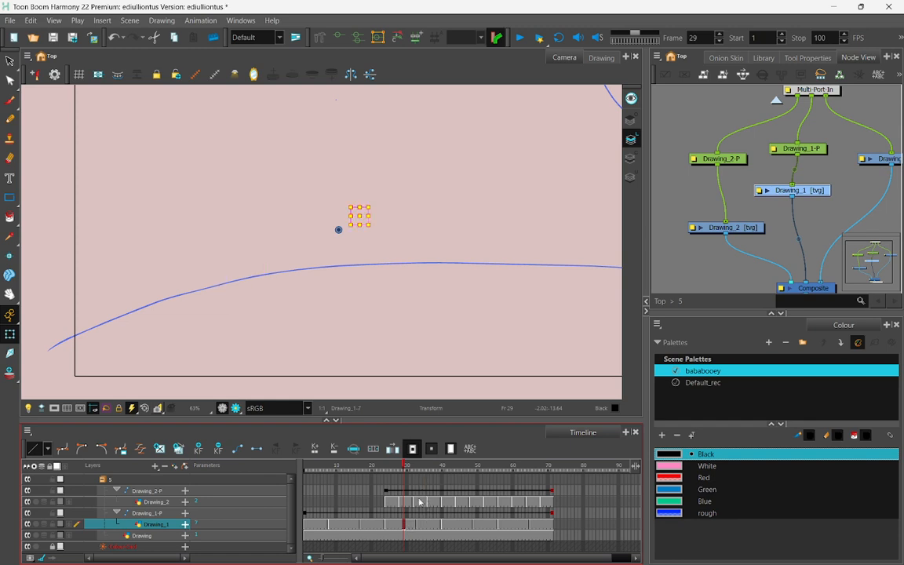
Enable onion skinning for the Drawing_1 layer around the character at frame 29
click(726, 57)
click(777, 78)
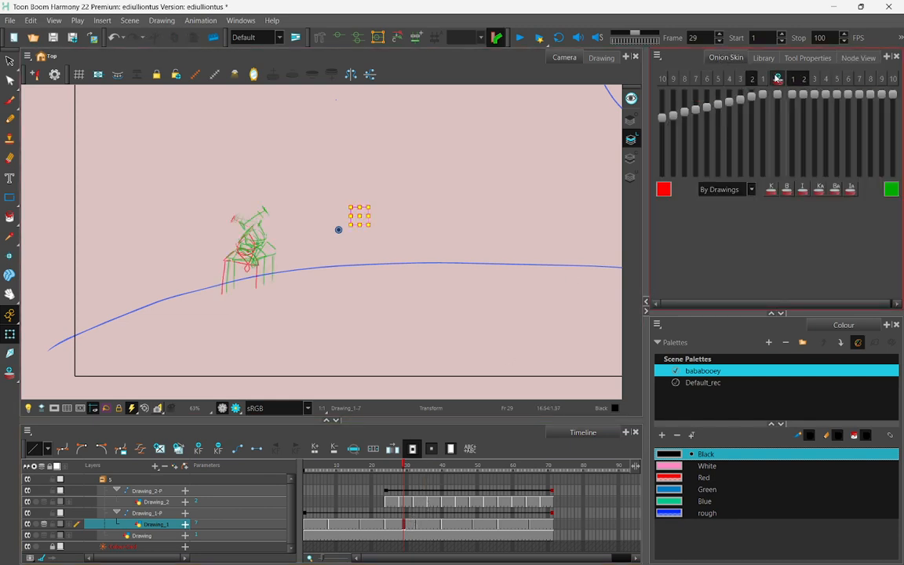
scroll(259, 255, up, 5)
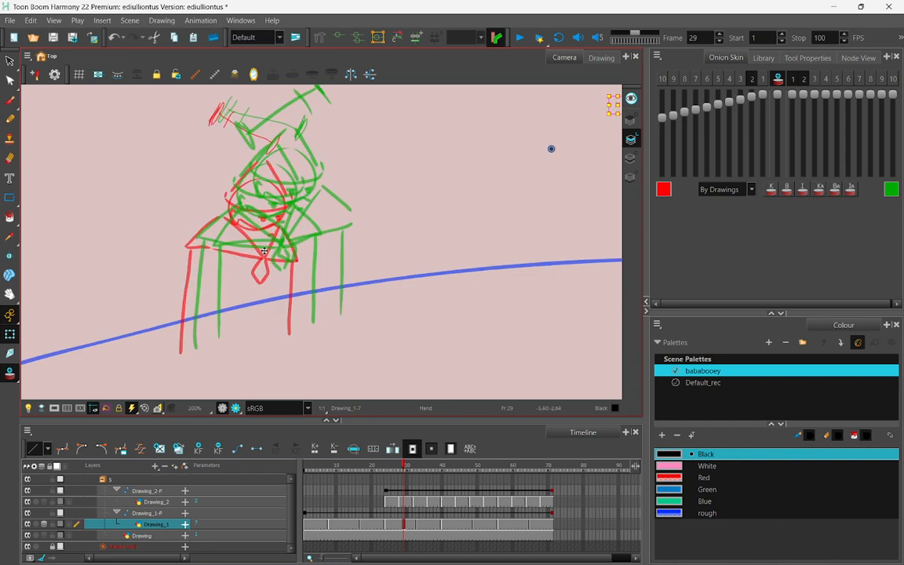
Limit the onion skin to one previous and one next drawing, and reduce its overall opacity
click(761, 81)
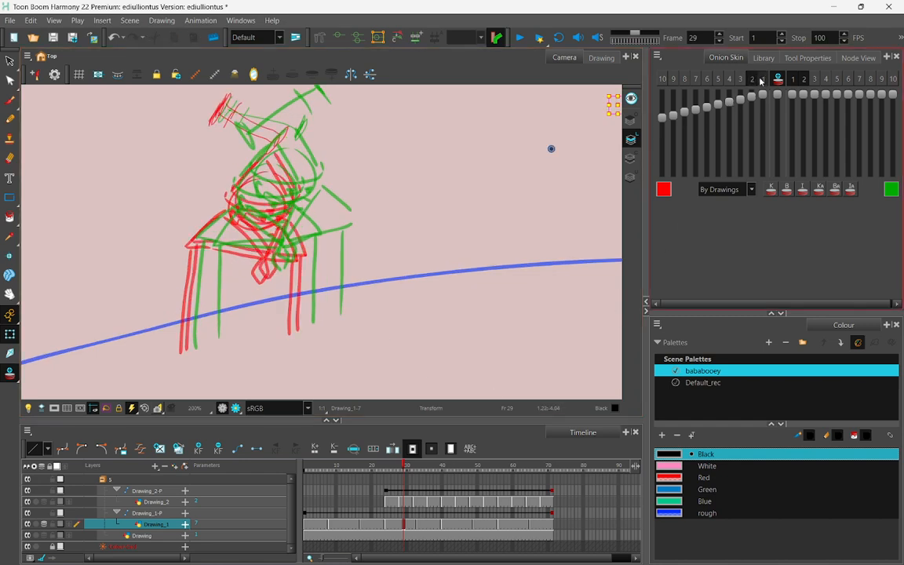
click(742, 80)
click(802, 80)
click(753, 81)
click(731, 80)
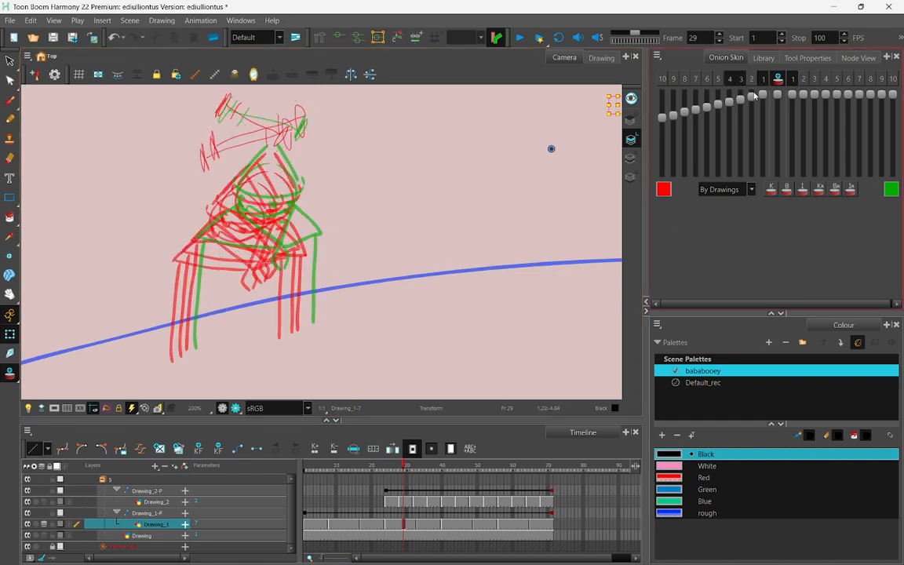
click(741, 80)
click(730, 80)
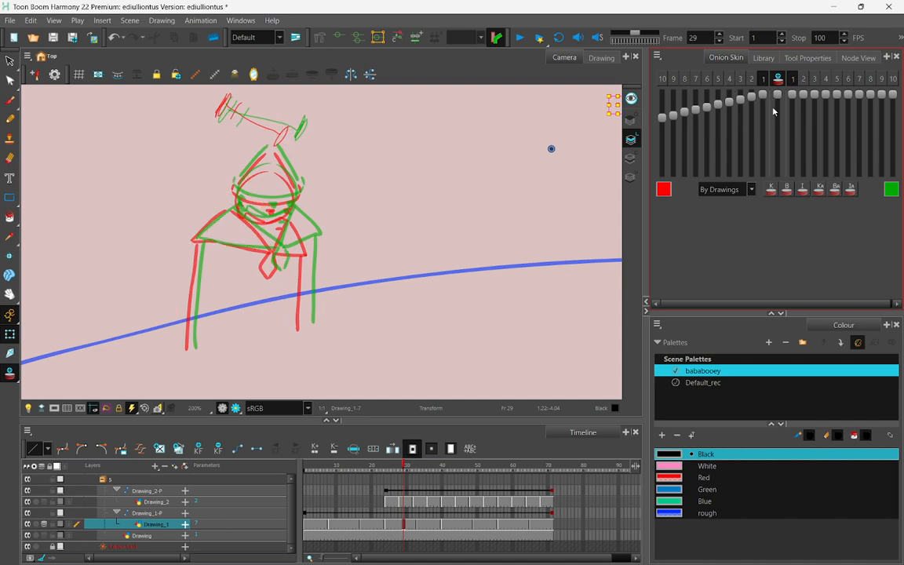
mouse_move(776, 101)
mouse_down()
mouse_move(775, 149)
mouse_move(777, 133)
mouse_up()
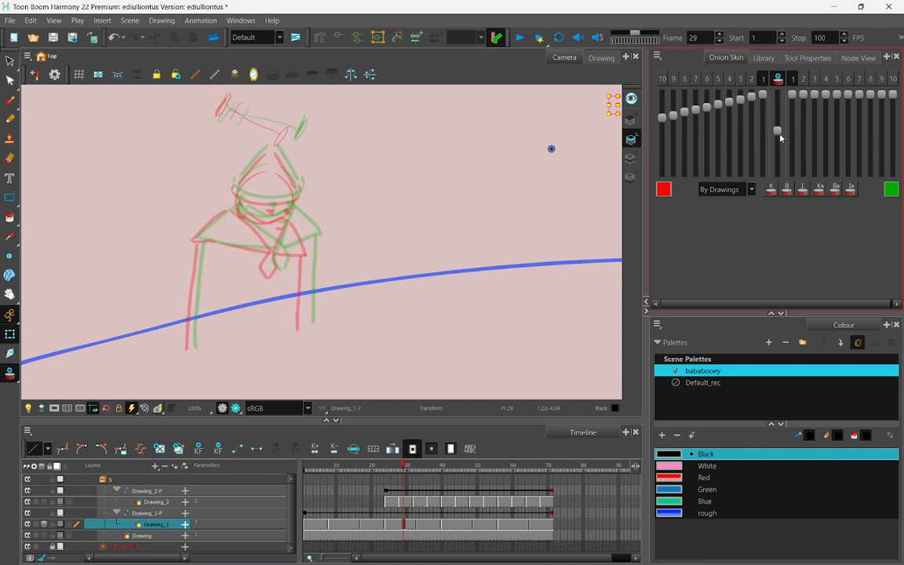
Examine the character's previous and next onion-skin drawings around the empty drawing at frame 29
key(space)
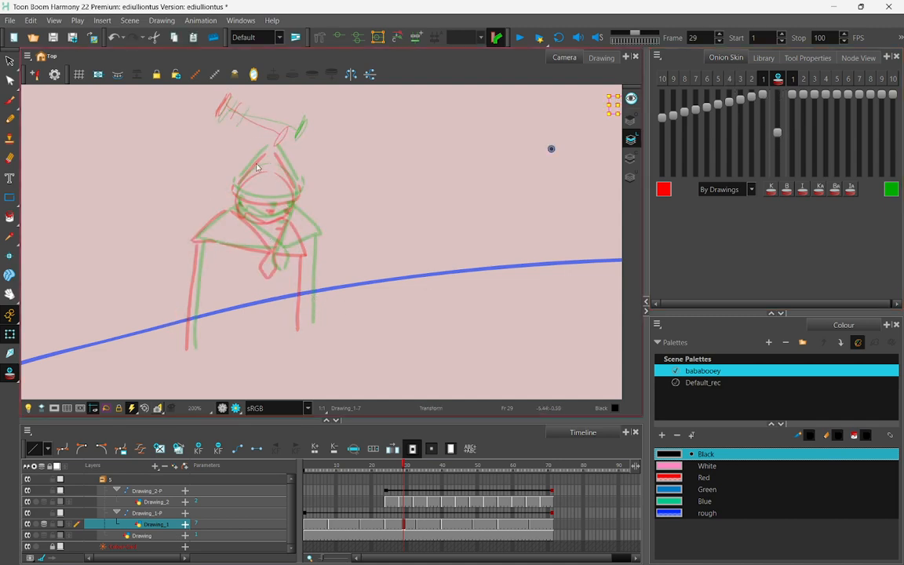
scroll(259, 178, up, 1)
scroll(278, 234, down, 5)
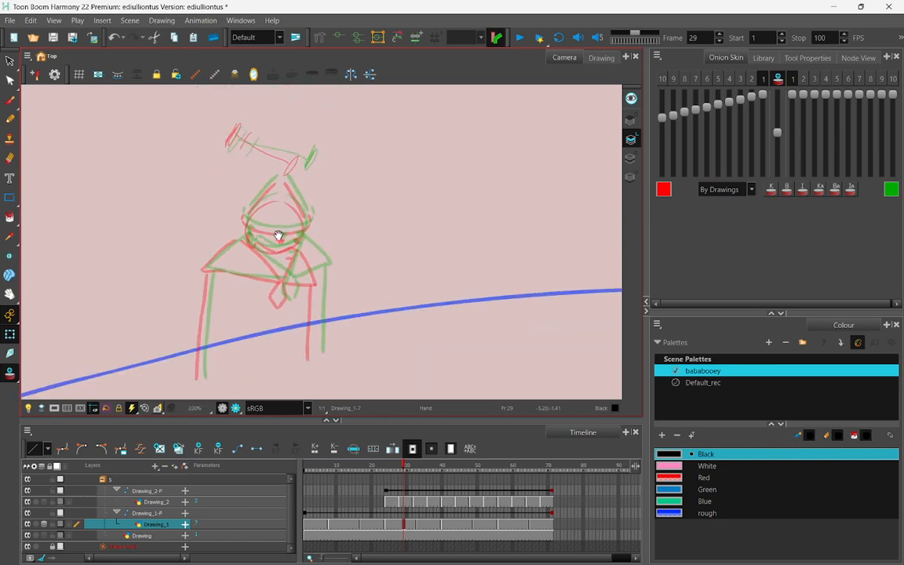
scroll(306, 297, up, 7)
scroll(309, 293, down, 4)
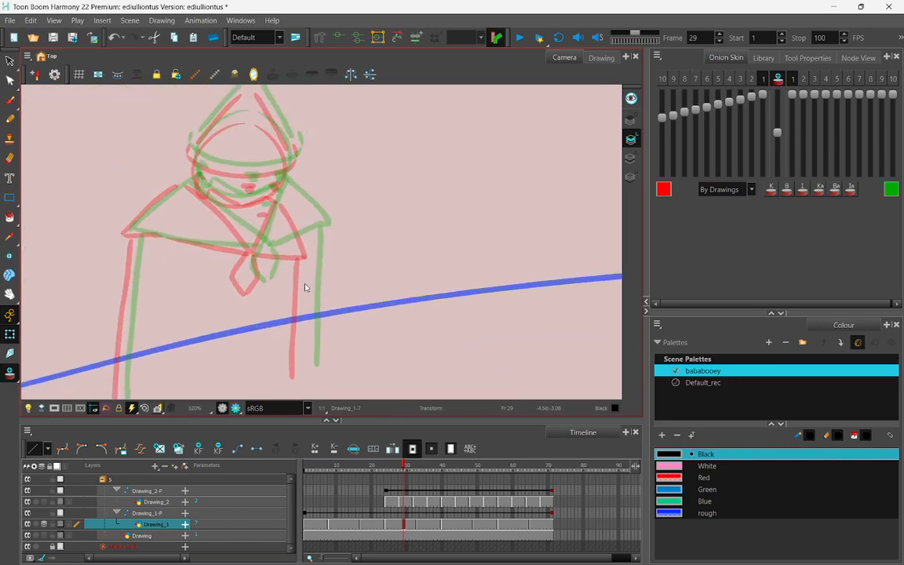
scroll(317, 259, up, 6)
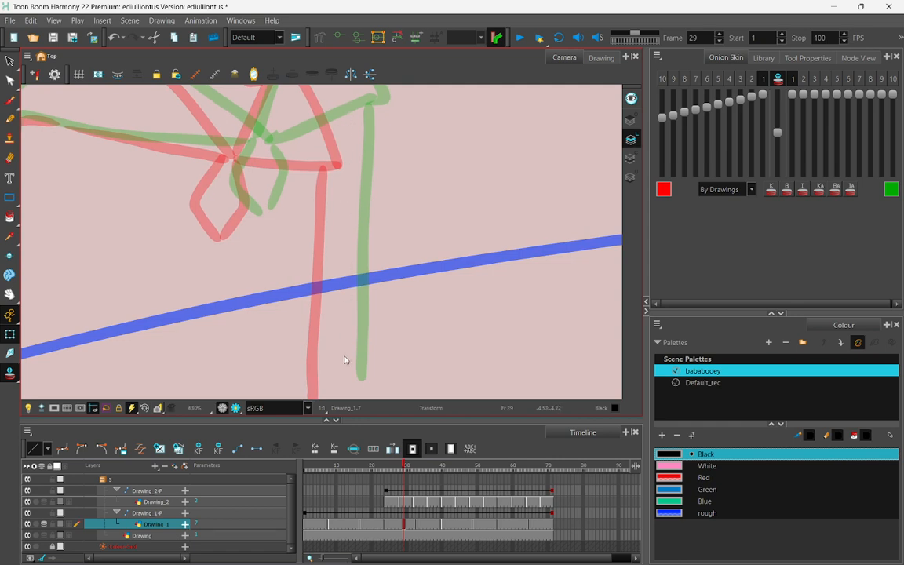
mouse_move(322, 228)
mouse_down()
mouse_move(496, 323)
mouse_move(482, 311)
mouse_up()
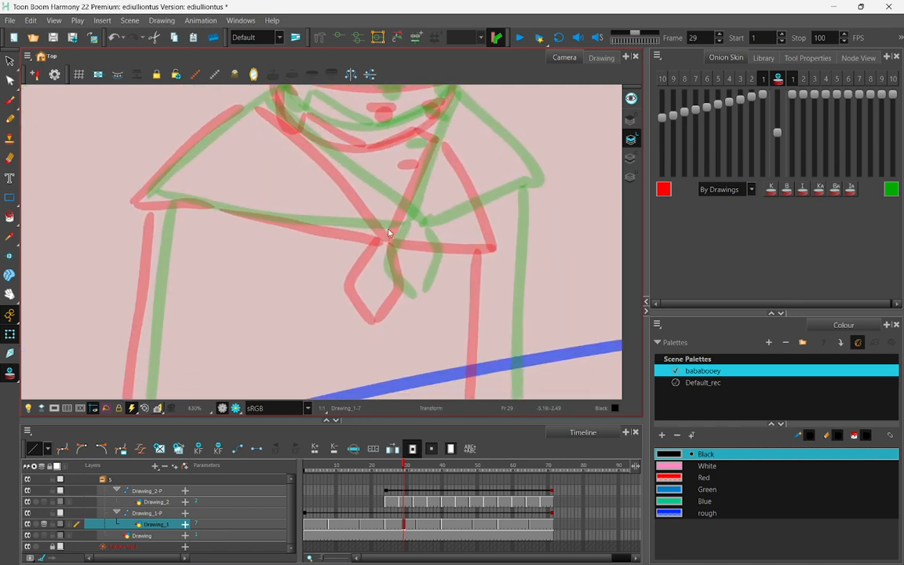
scroll(391, 238, down, 7)
scroll(396, 241, up, 1)
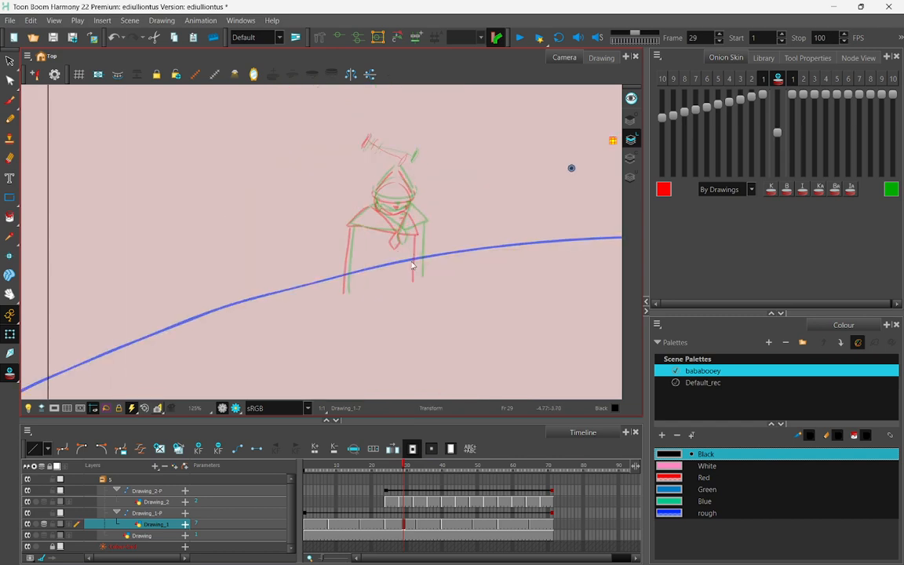
drag(399, 243, 357, 261)
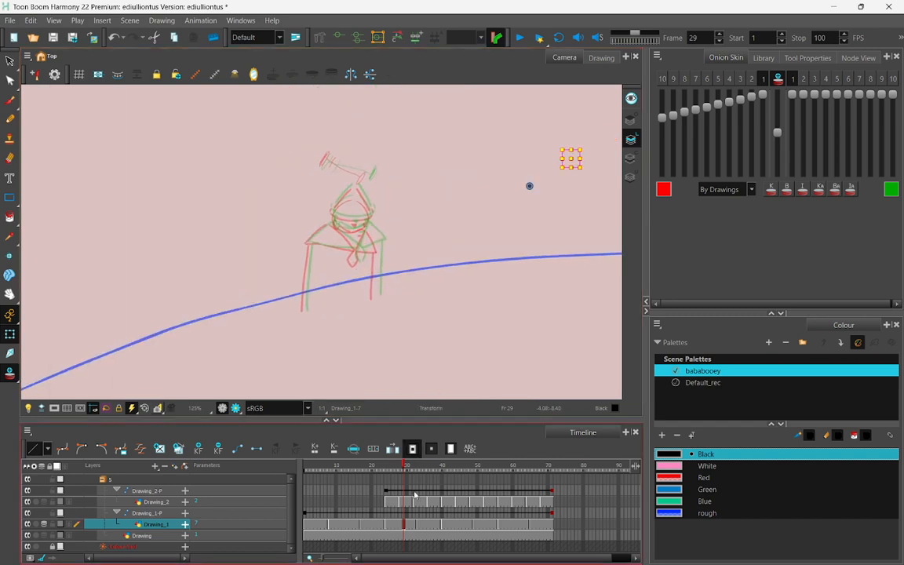
Try moving the character's Drawing_1-P peg up above the camera frame at its frame 71 keyframe
click(554, 514)
scroll(444, 284, down, 4)
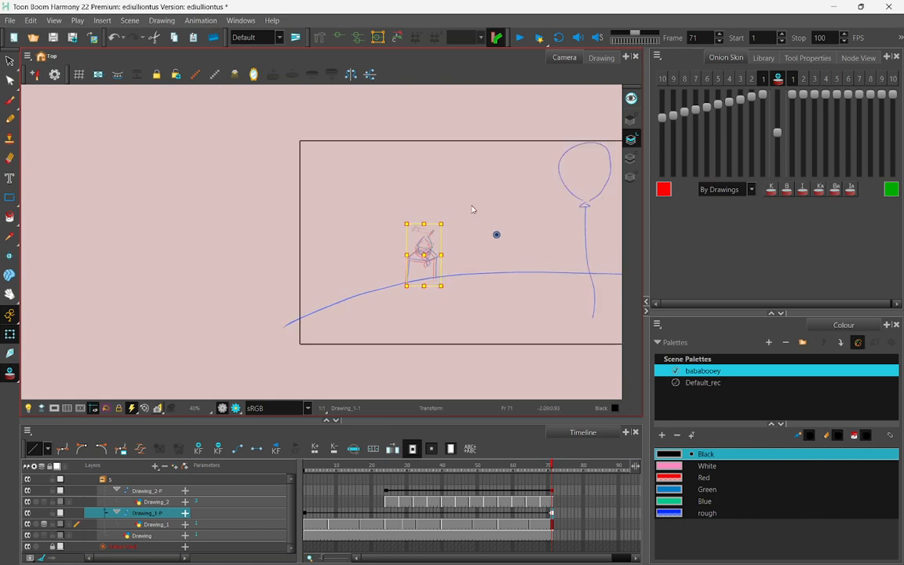
mouse_move(426, 256)
mouse_down()
mouse_move(494, 135)
mouse_move(581, 122)
mouse_up()
drag(488, 219, 241, 309)
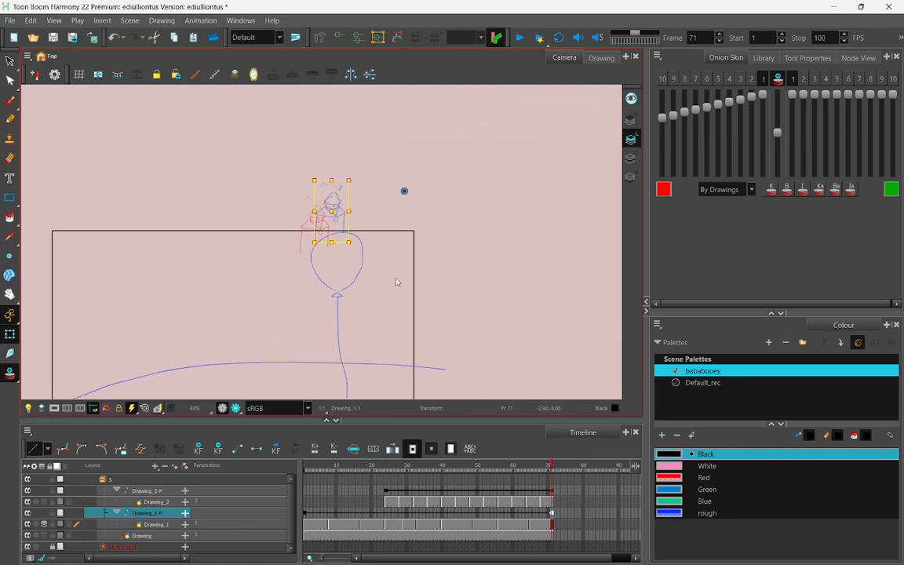
drag(397, 280, 499, 248)
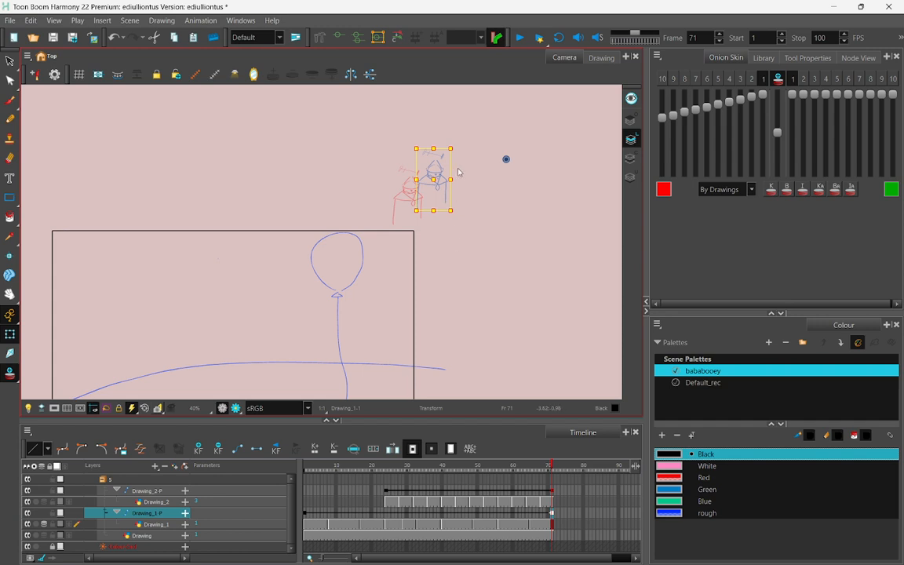
Check the character's interpolated position and the spacing of its onion-skin drawings at frames 25, 30 and 29
drag(424, 468, 390, 471)
drag(304, 338, 376, 273)
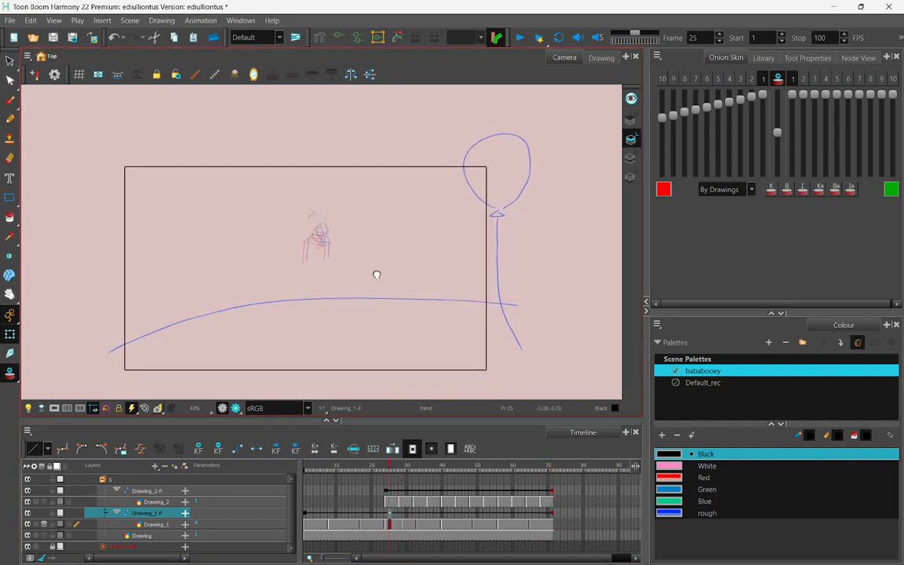
scroll(375, 259, up, 5)
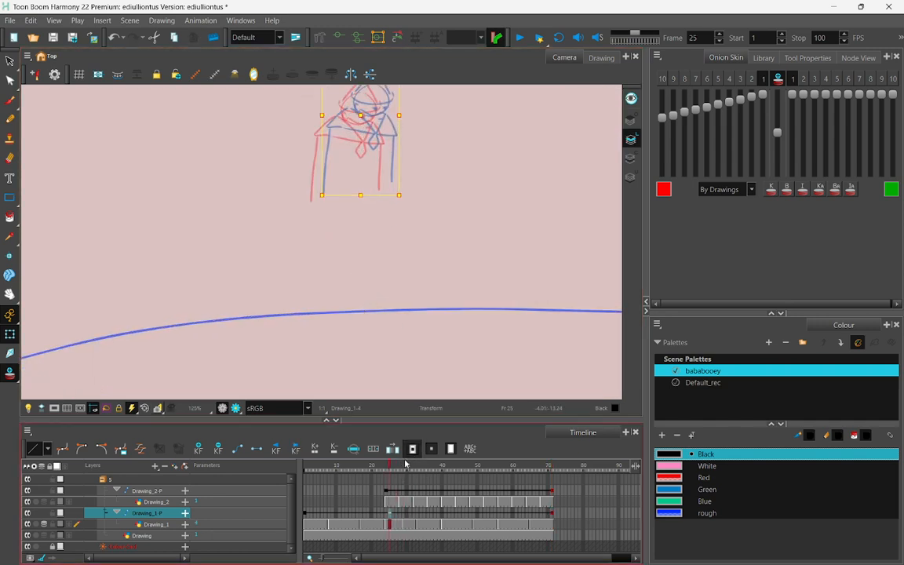
click(408, 470)
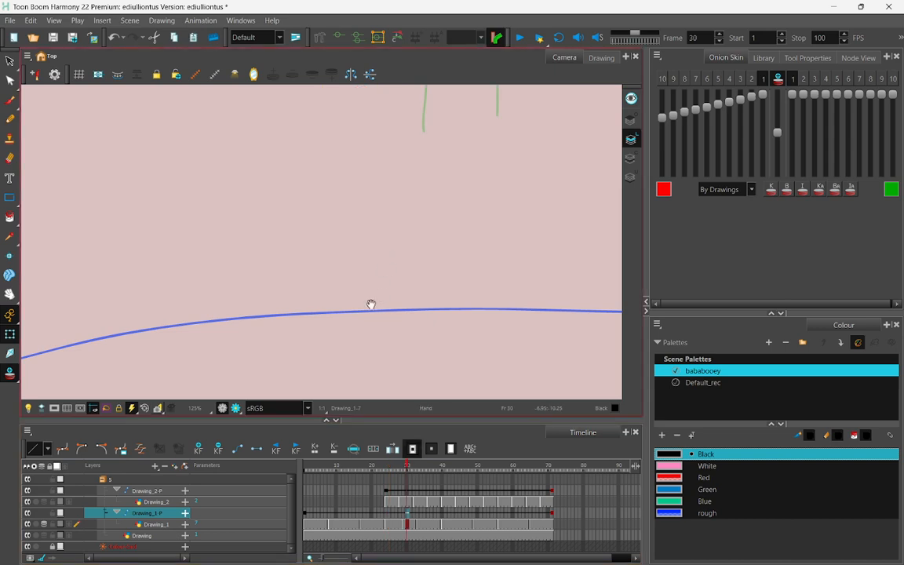
scroll(452, 200, down, 6)
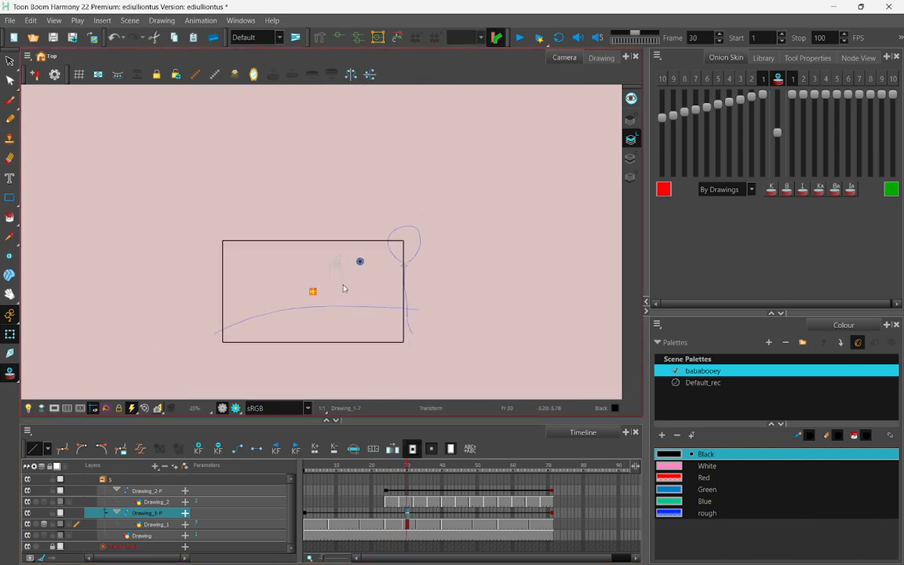
key(comma)
scroll(337, 300, up, 3)
scroll(337, 301, up, 7)
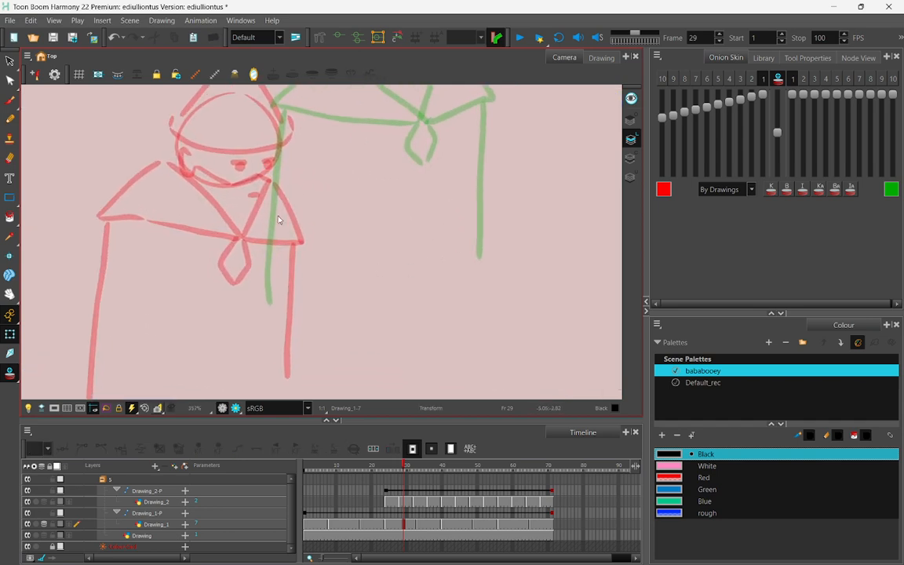
scroll(206, 259, down, 1)
drag(344, 216, 395, 231)
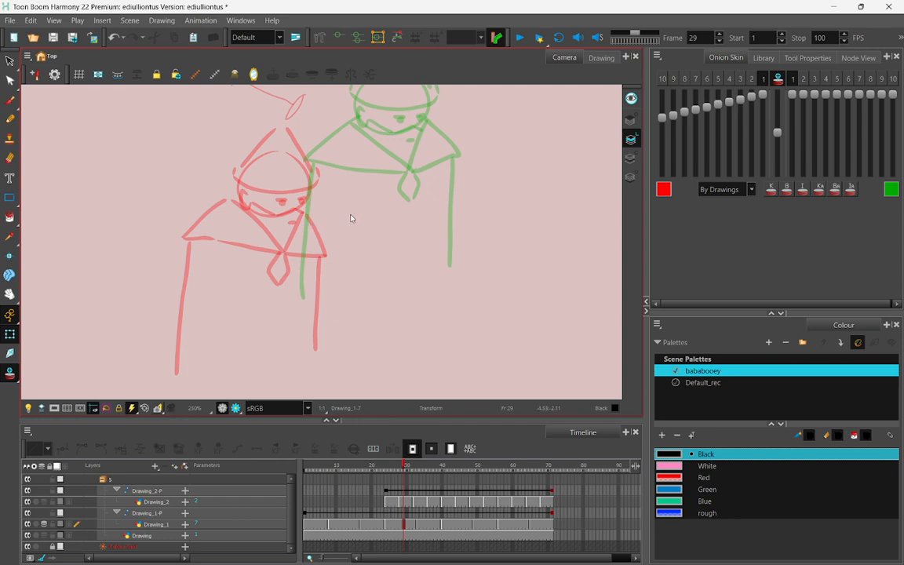
drag(370, 218, 365, 283)
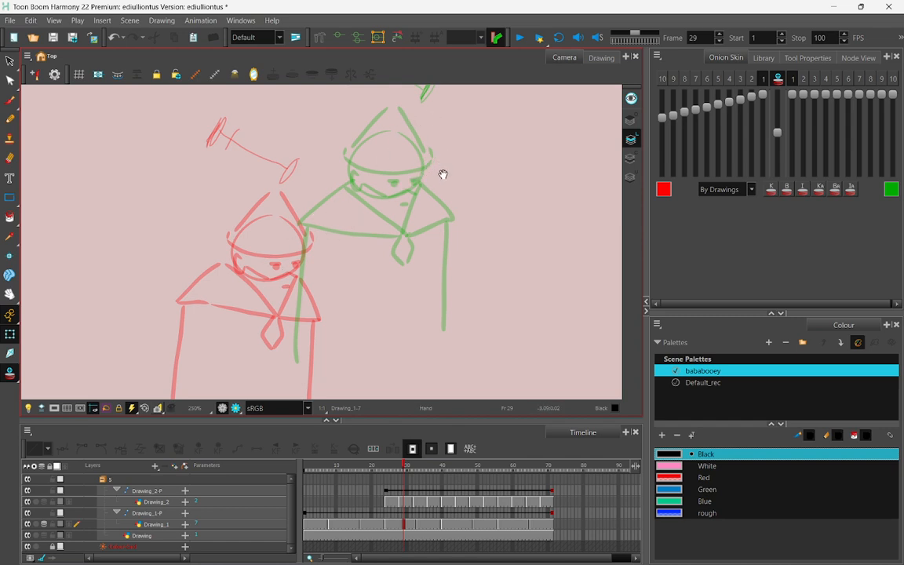
mouse_move(437, 161)
mouse_down()
mouse_move(452, 205)
mouse_move(451, 168)
mouse_up()
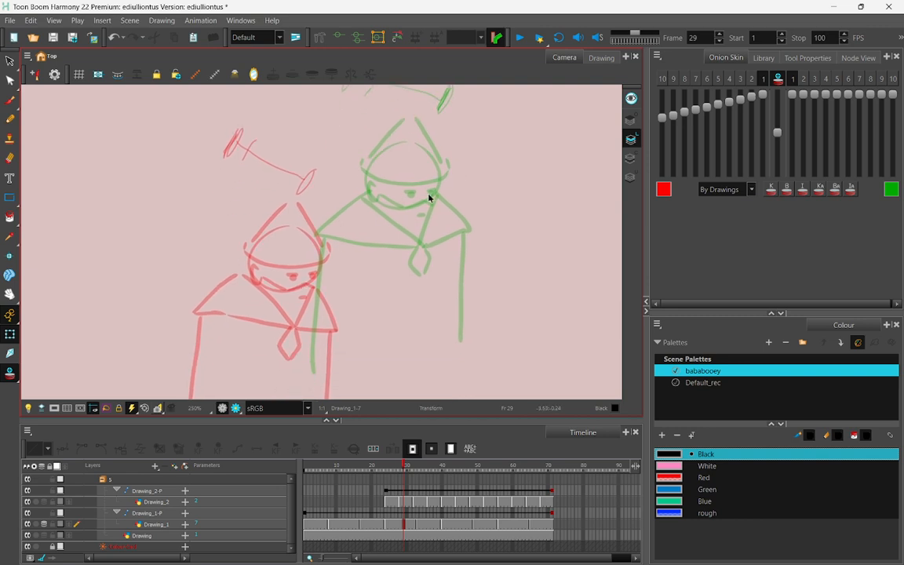
scroll(423, 299, down, 5)
Undo the move of the character's Drawing_1-P peg
key(ctrl+z)
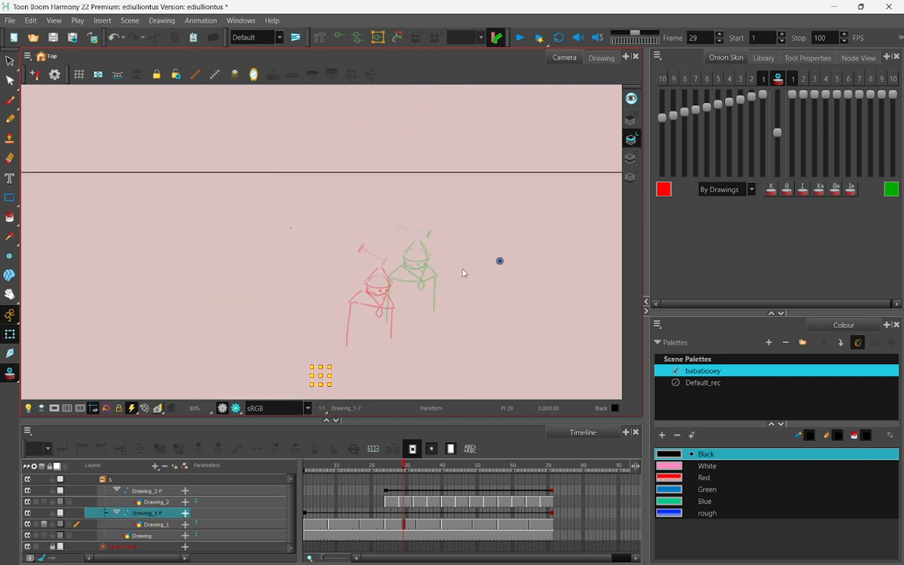
drag(449, 276, 376, 155)
key(ctrl+z)
key(ctrl+z)
key(ctrl+z)
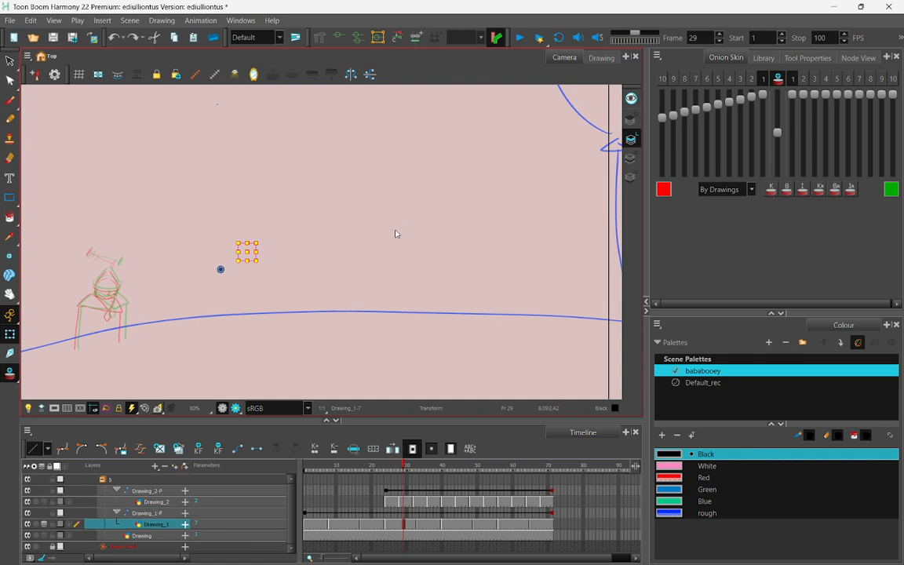
Try disconnecting the Drawing_2 balloon from its Drawing_2-P peg, check frame 32 and undo the disconnection
drag(404, 456, 422, 485)
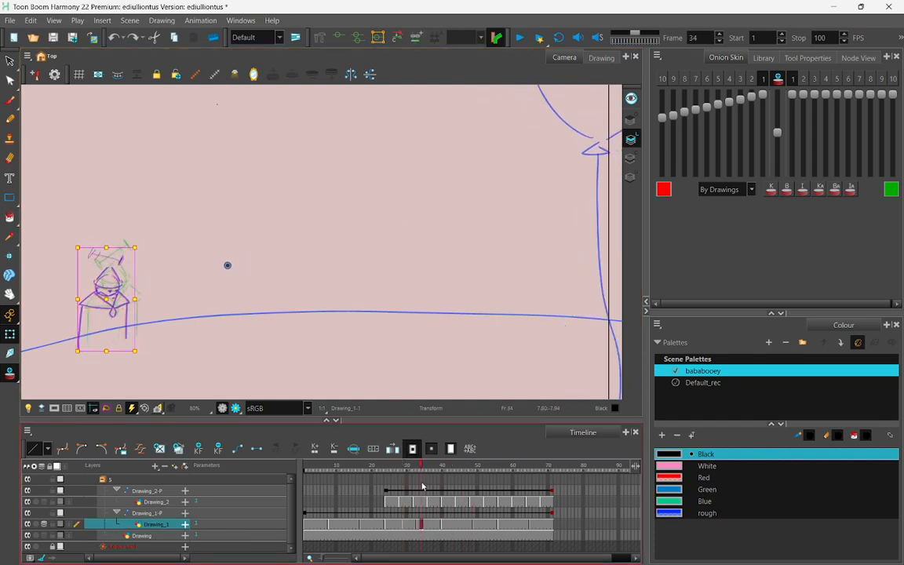
click(861, 62)
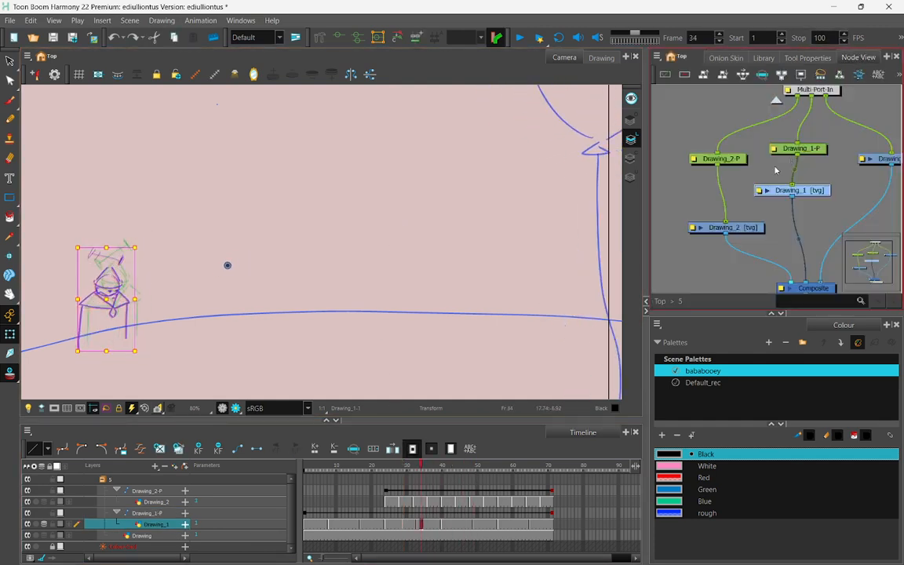
drag(726, 223, 733, 211)
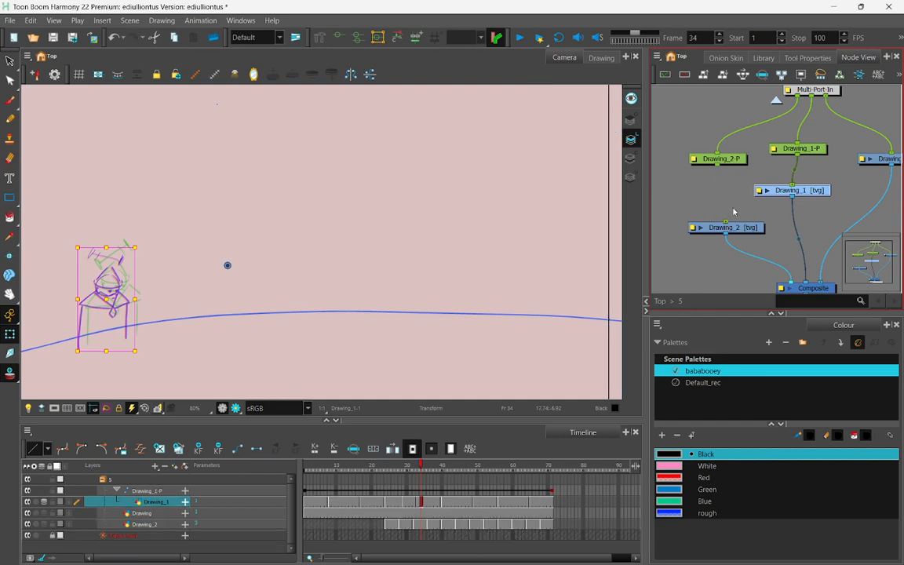
mouse_move(418, 463)
mouse_down()
mouse_move(394, 469)
mouse_move(416, 470)
mouse_up()
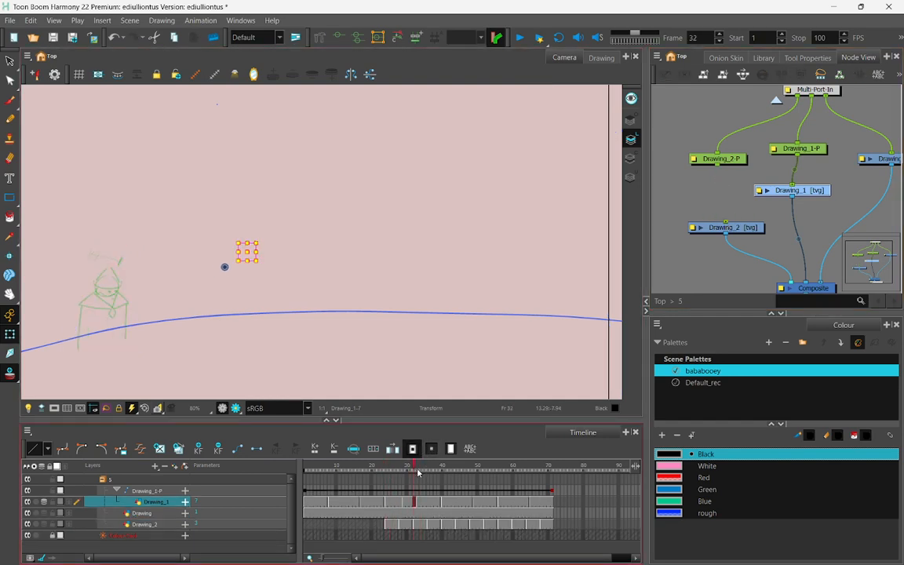
key(ctrl+z)
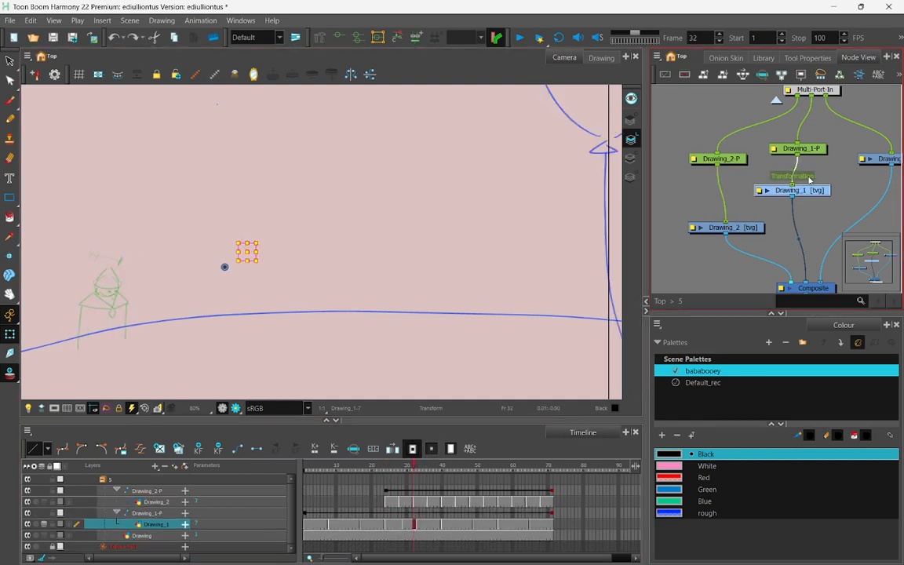
Disconnect the Drawing_1 character from its Drawing_1-P peg and view the selected drawing layer at frame 36
drag(792, 187, 802, 179)
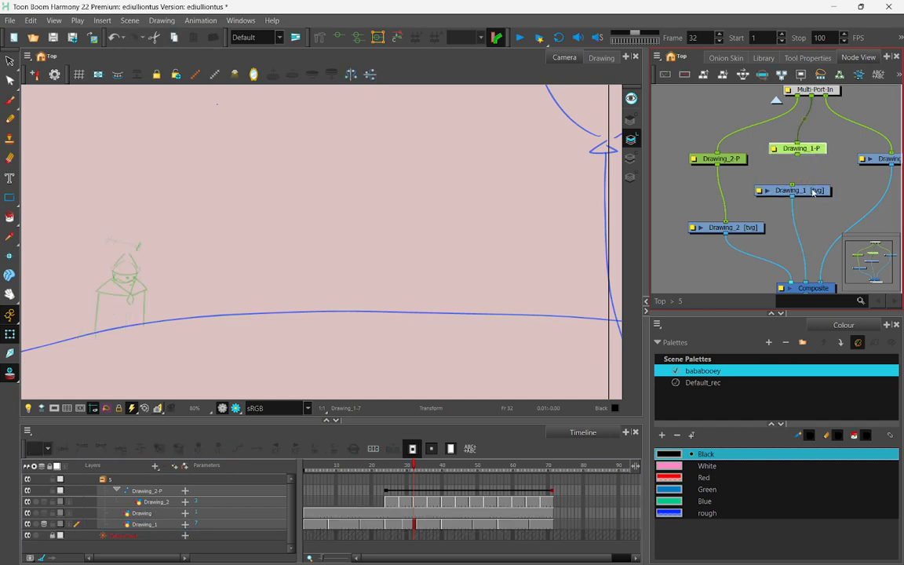
click(813, 191)
mouse_move(411, 469)
mouse_down()
mouse_move(339, 477)
mouse_move(484, 469)
mouse_move(428, 471)
mouse_up()
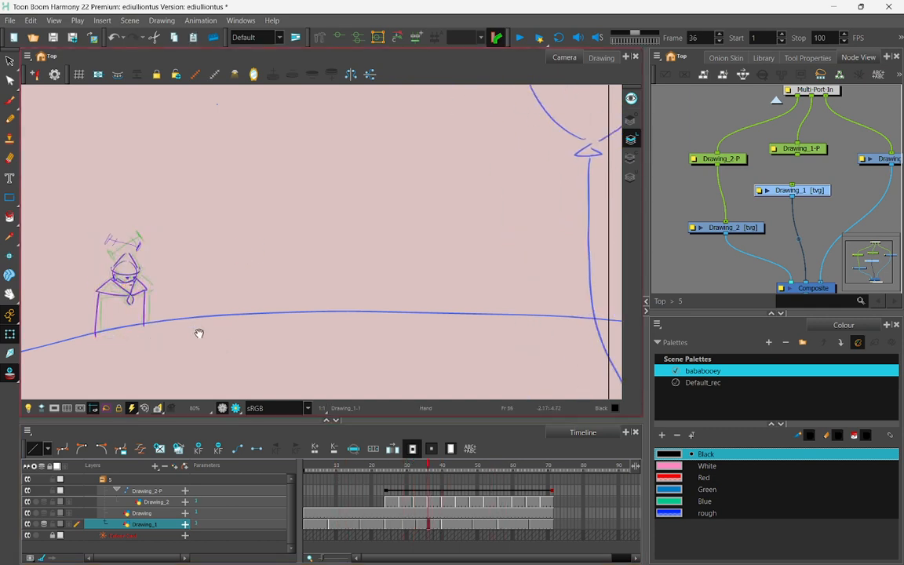
Examine the onion-skinned character without its peg, scrubbing the animation up to frame 34
drag(199, 333, 471, 321)
scroll(439, 307, up, 2)
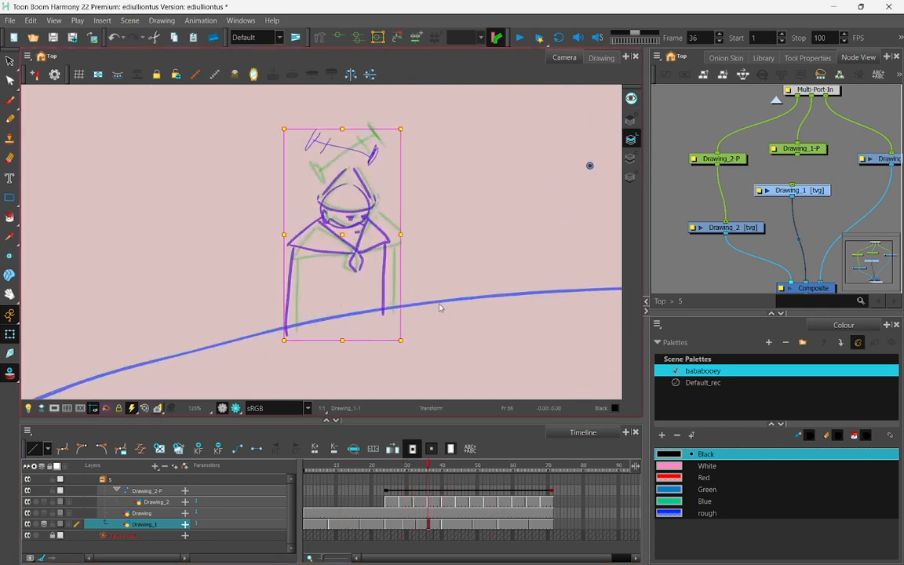
scroll(439, 308, up, 4)
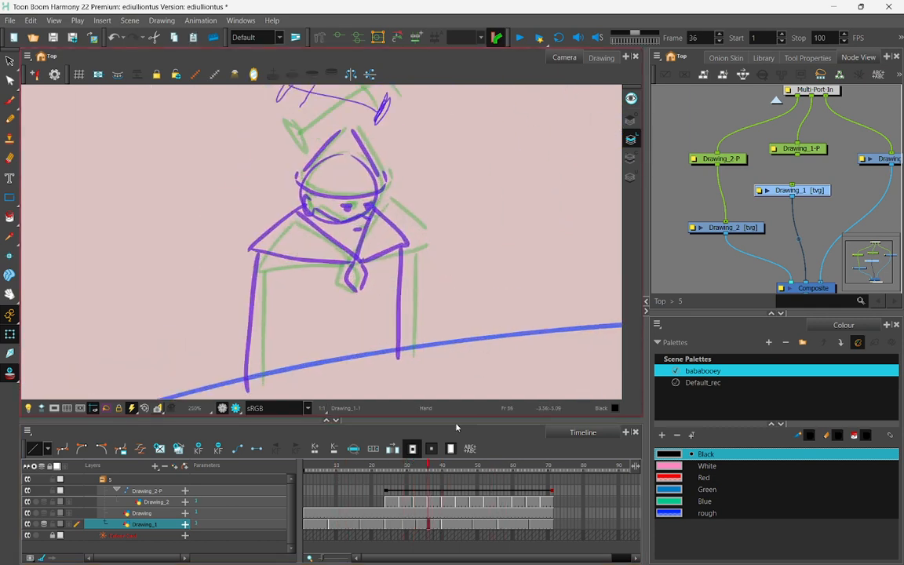
click(339, 468)
drag(339, 469, 421, 468)
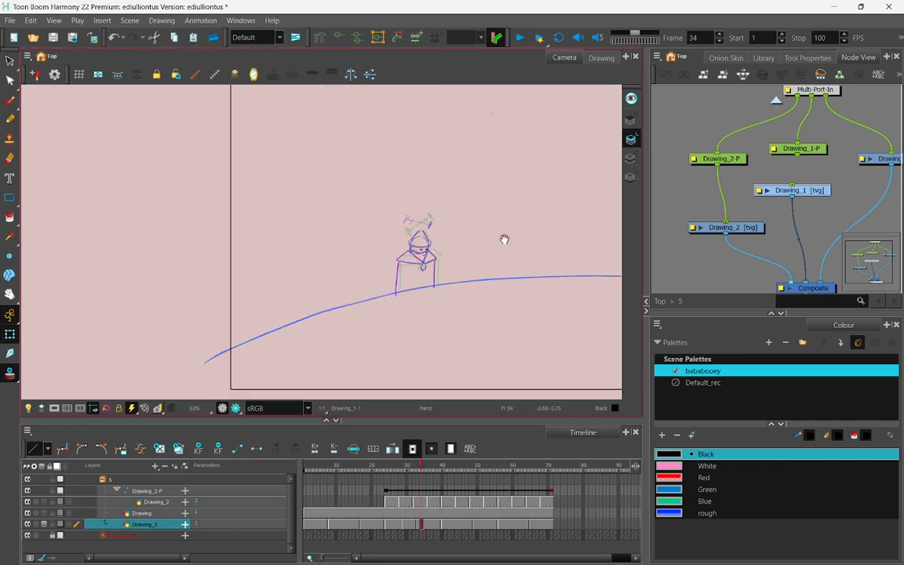
drag(502, 240, 459, 240)
drag(431, 171, 330, 185)
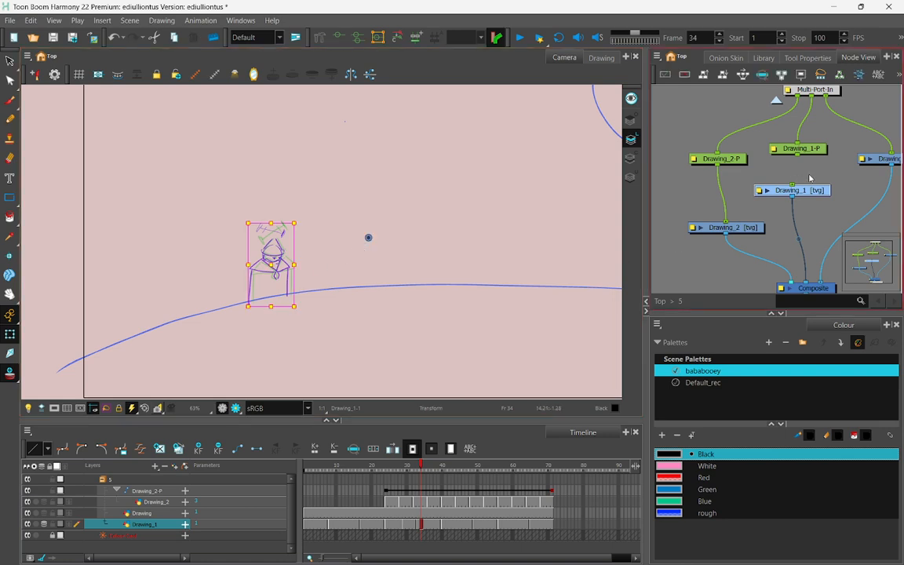
Undo the disconnection of the Drawing_1 character from its Drawing_1-P peg
key(ctrl+z)
key(ctrl+z)
key(ctrl+z)
key(ctrl+z)
key(ctrl+z)
key(ctrl+z)
Go up from group 5 to the top-level node network and view the area around groups 8 and 9
click(727, 59)
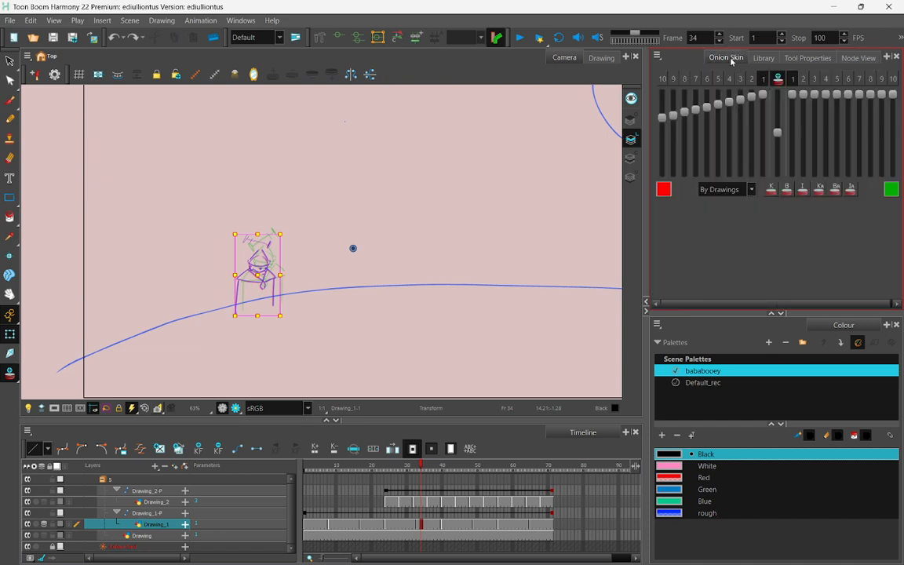
click(807, 58)
click(764, 60)
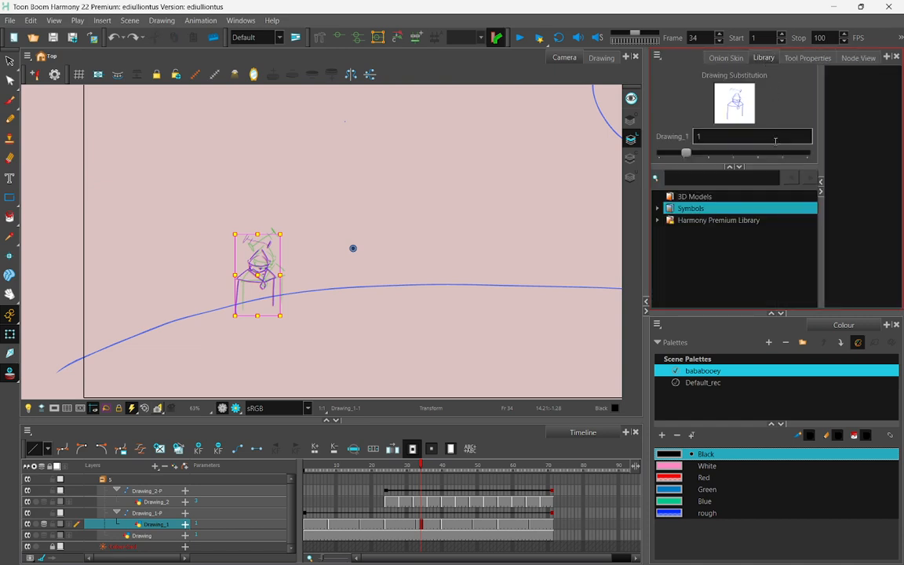
click(857, 58)
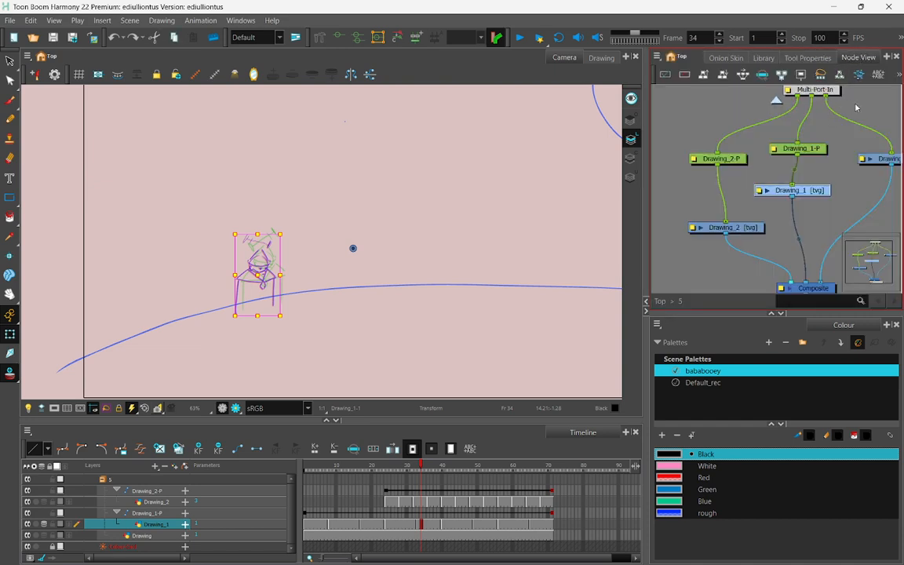
scroll(780, 99, up, 5)
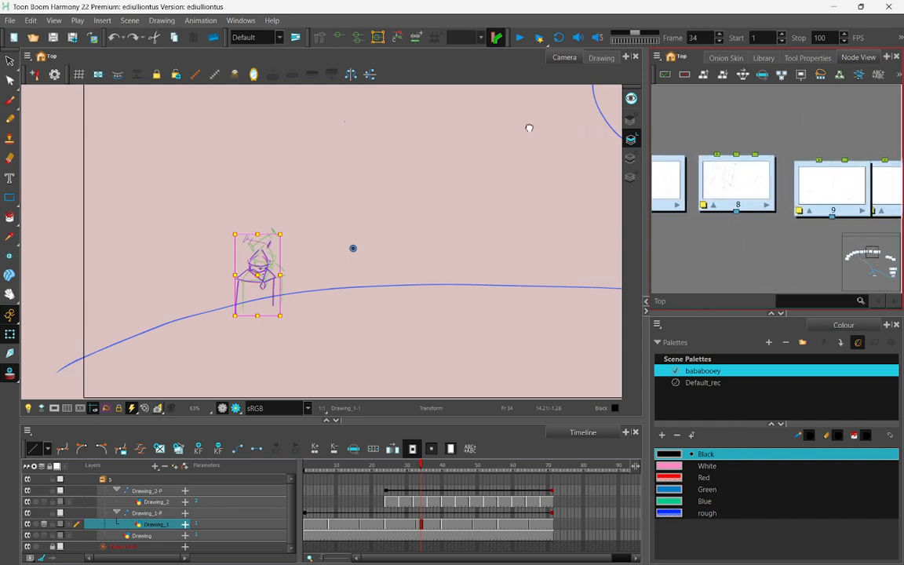
Connect group 17 to the top-level composite in place of group 5
drag(343, 122, 260, 70)
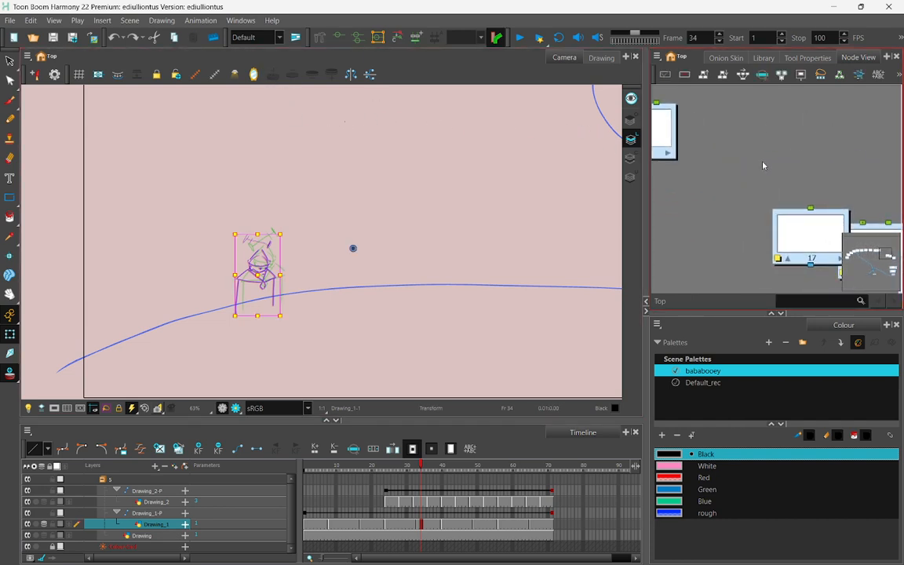
drag(813, 196, 702, 132)
scroll(726, 211, up, 5)
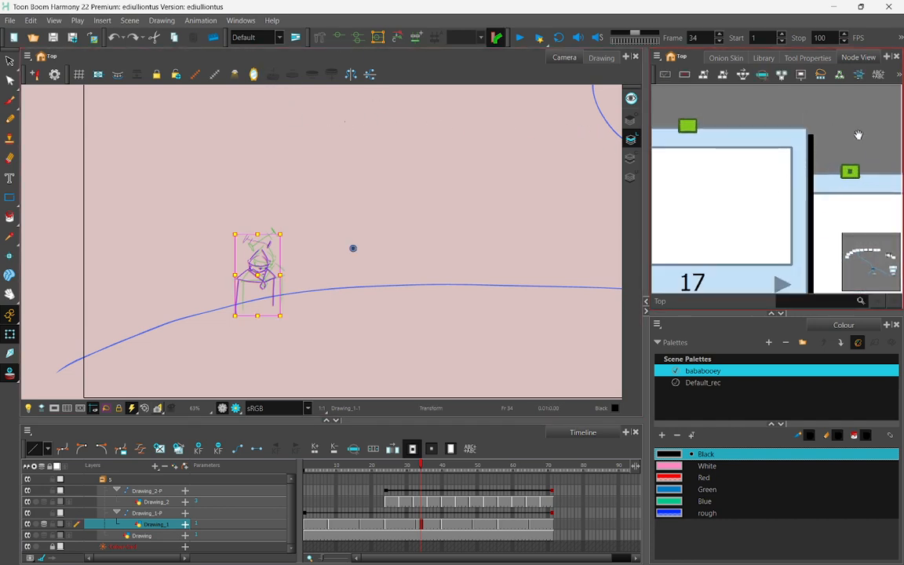
drag(859, 135, 755, 68)
scroll(769, 163, down, 4)
drag(694, 259, 731, 221)
scroll(758, 230, down, 5)
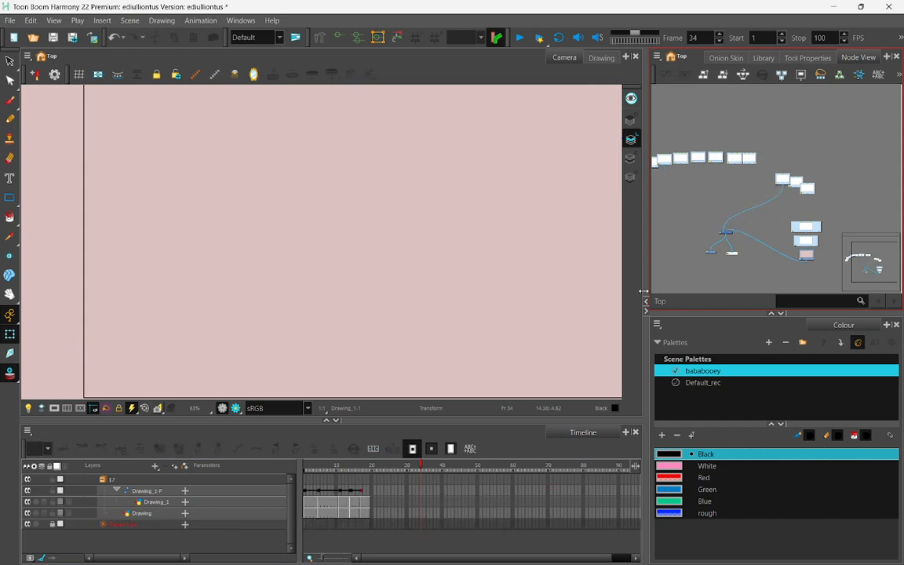
Go to frame 3 of the bird animation and delete the Drawing layer from group 17
click(331, 470)
drag(330, 469, 311, 469)
scroll(384, 365, down, 4)
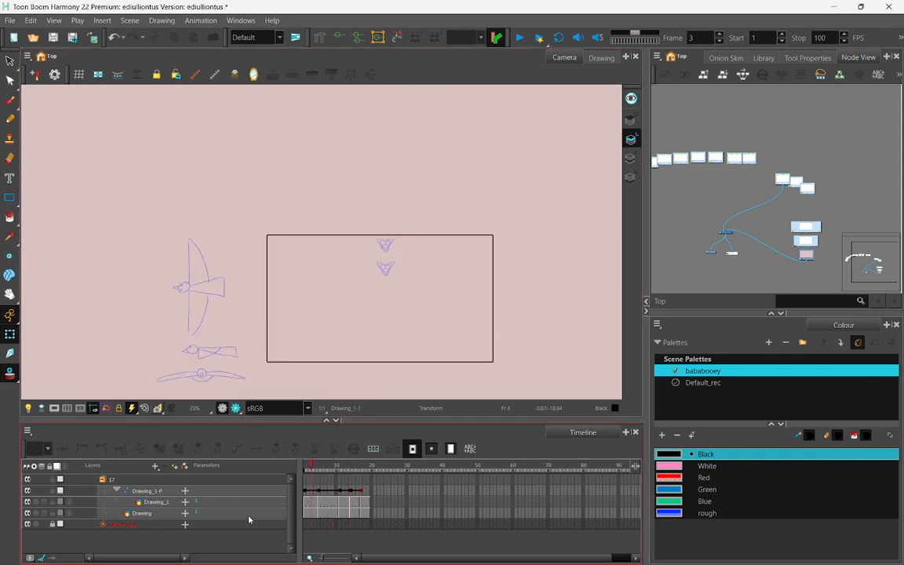
click(157, 515)
key(Delete)
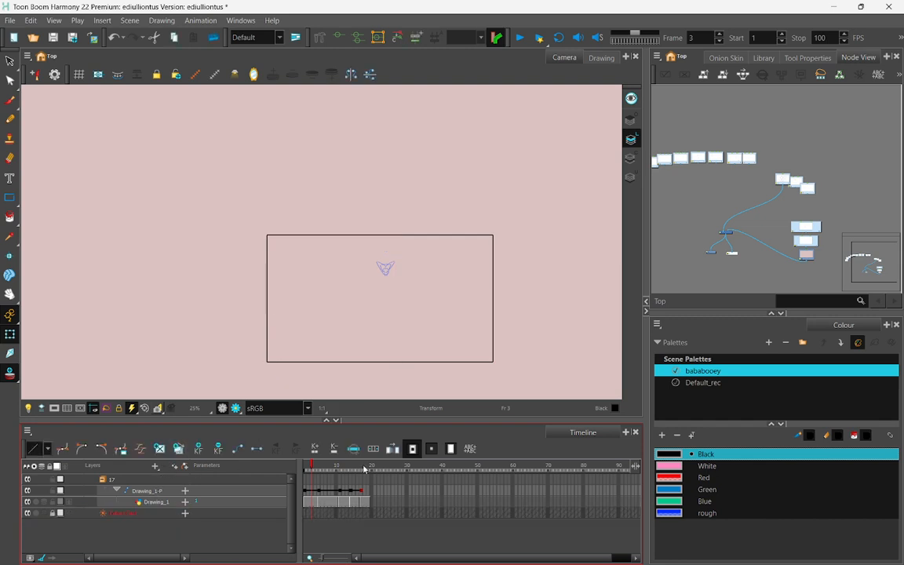
Create a blank in-between drawing at frame 3 of Drawing_1 and view the neighbouring onion-skinned birds up close
mouse_move(317, 469)
mouse_down()
mouse_move(306, 473)
mouse_move(347, 471)
mouse_move(305, 473)
mouse_move(335, 473)
mouse_move(315, 488)
mouse_move(330, 495)
mouse_up()
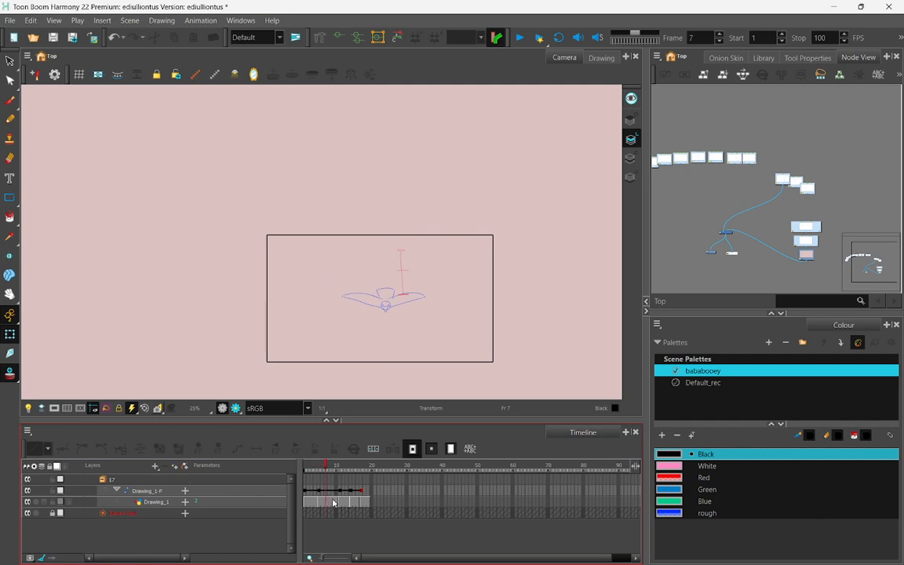
click(333, 502)
click(316, 506)
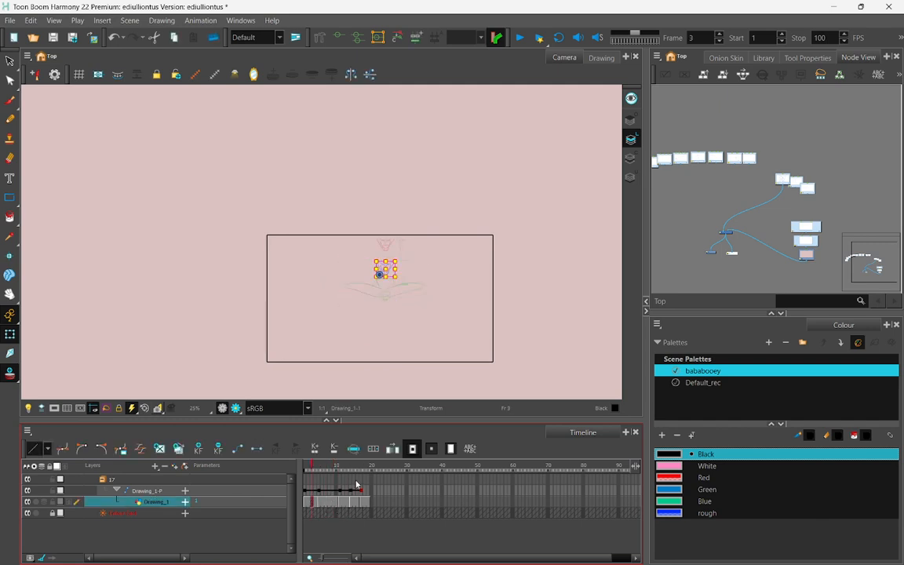
key([)
scroll(399, 282, up, 4)
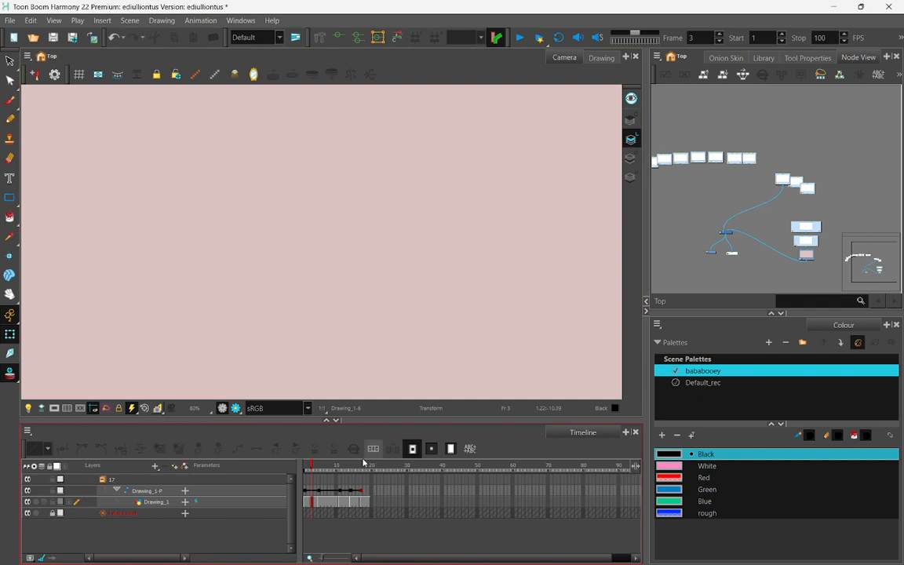
click(314, 501)
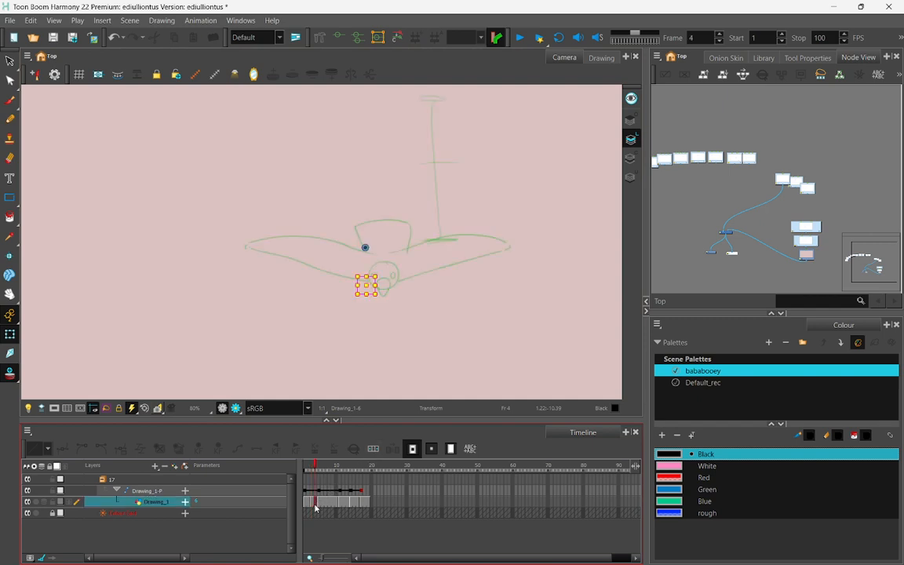
mouse_move(491, 183)
mouse_down()
mouse_move(490, 274)
mouse_move(487, 262)
mouse_up()
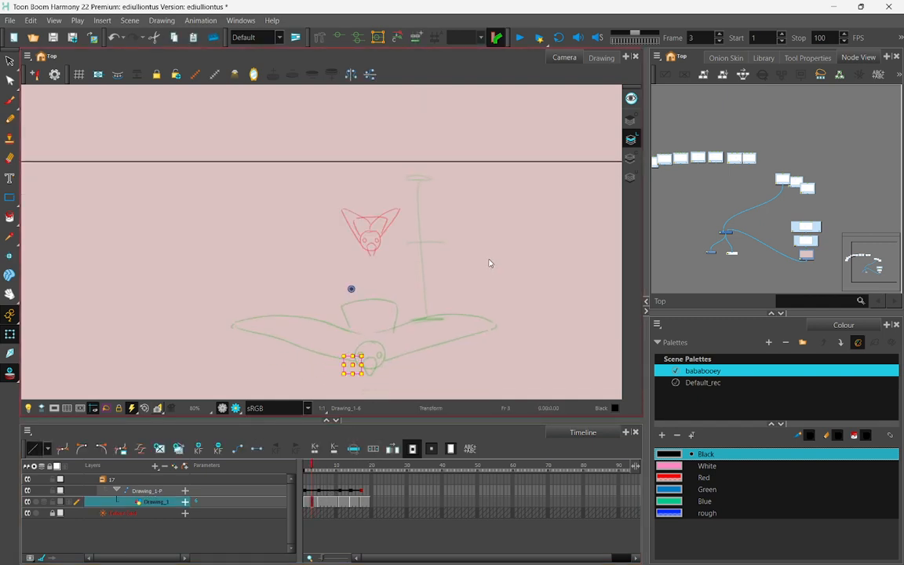
drag(493, 296, 485, 250)
scroll(359, 226, up, 2)
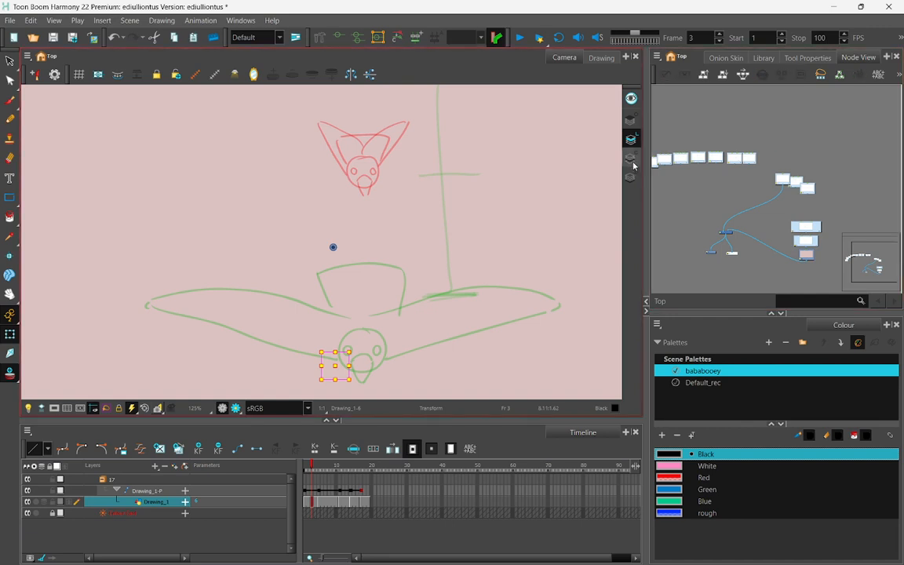
Enter group 17, disconnect Drawing_1 from its Drawing_1-P peg, and examine the onion-skinned birds at frame 3
scroll(766, 216, up, 3)
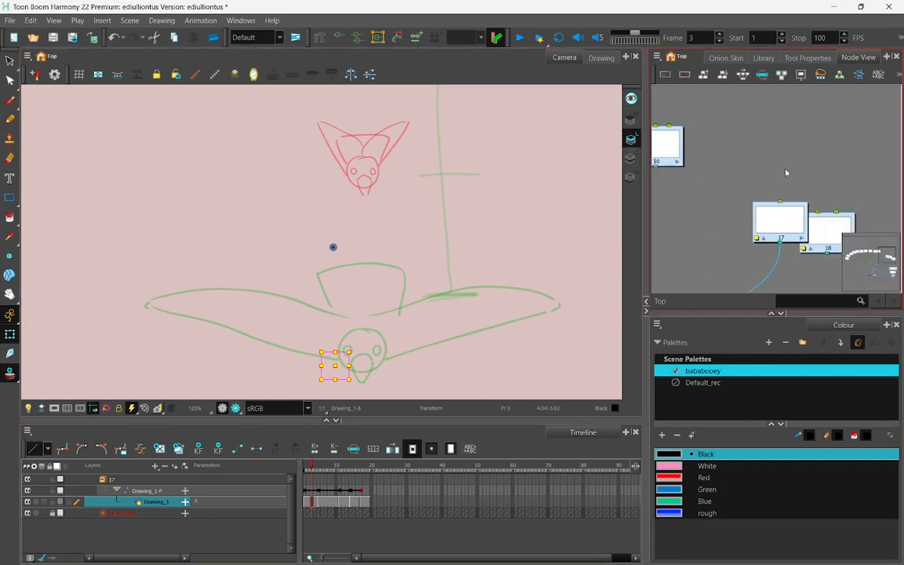
click(802, 238)
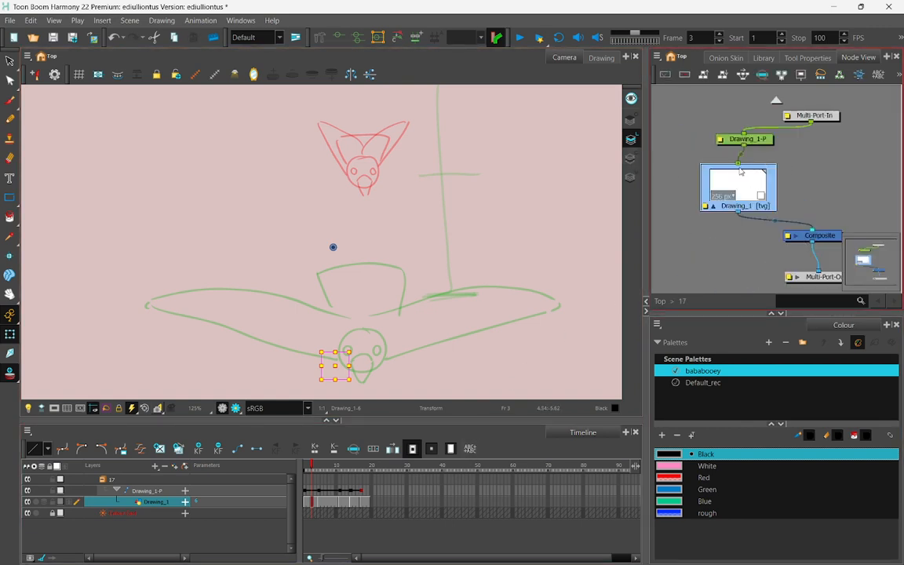
drag(738, 164, 779, 154)
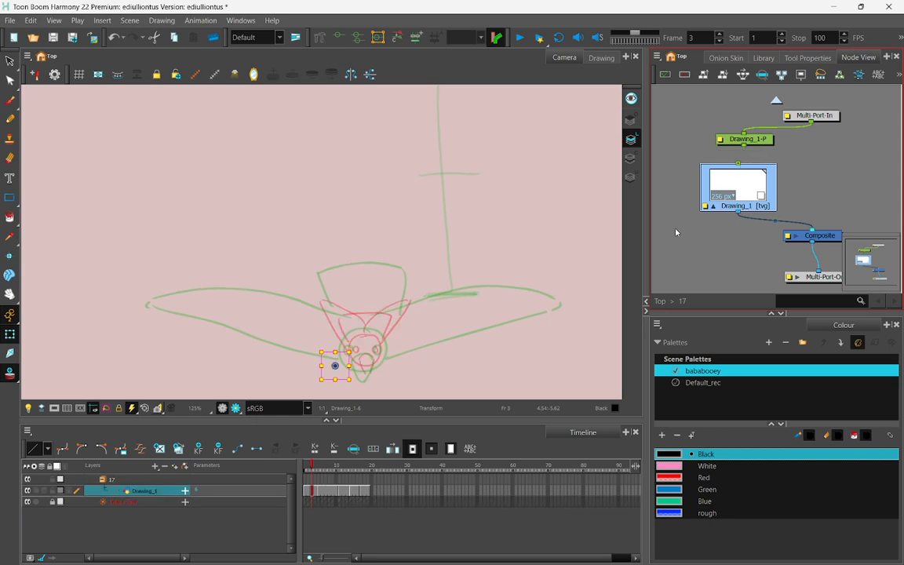
drag(437, 255, 418, 194)
mouse_move(310, 470)
mouse_down()
mouse_move(297, 471)
mouse_move(365, 469)
mouse_move(311, 469)
mouse_up()
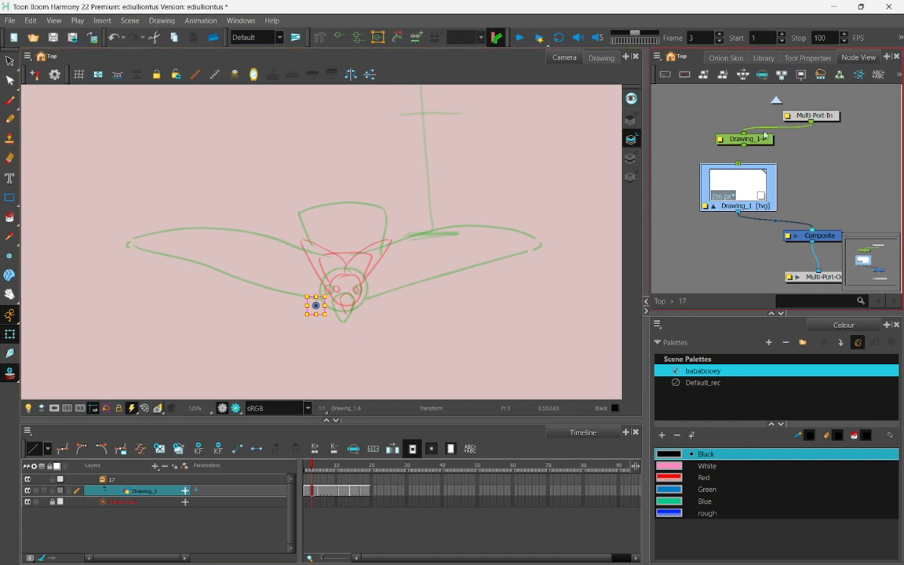
Reconnect Drawing_1 to the Drawing_1-P peg, view the onion-skinned birds, and select the peg
drag(739, 163, 739, 166)
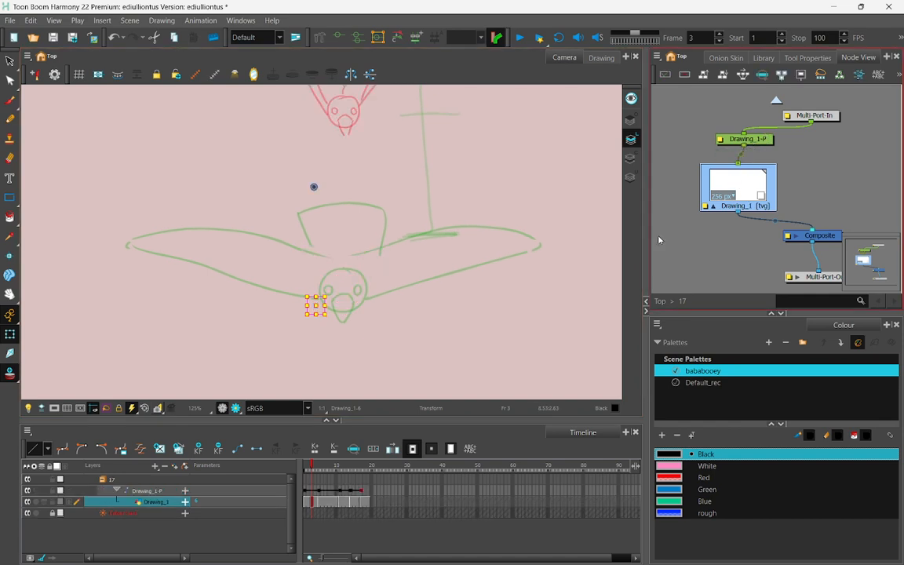
scroll(410, 270, down, 2)
drag(470, 211, 462, 251)
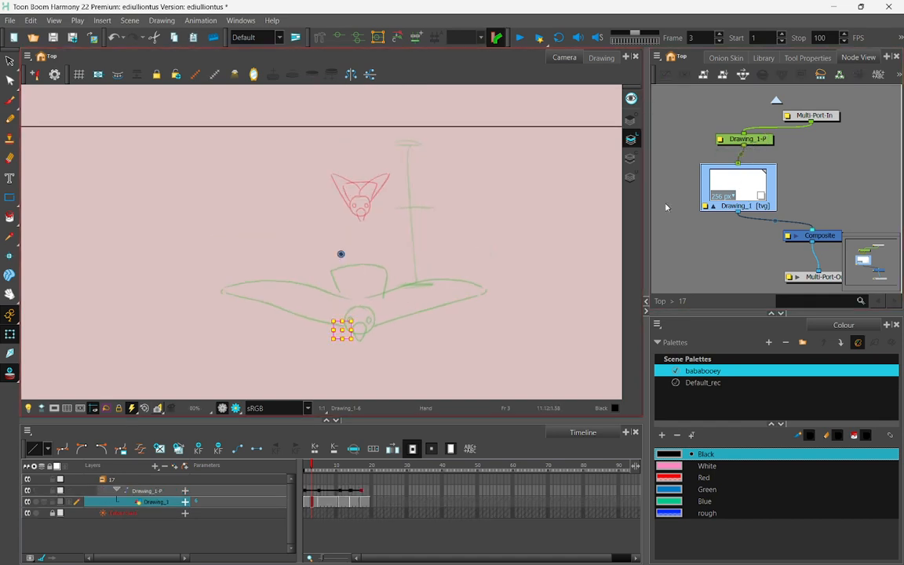
click(758, 142)
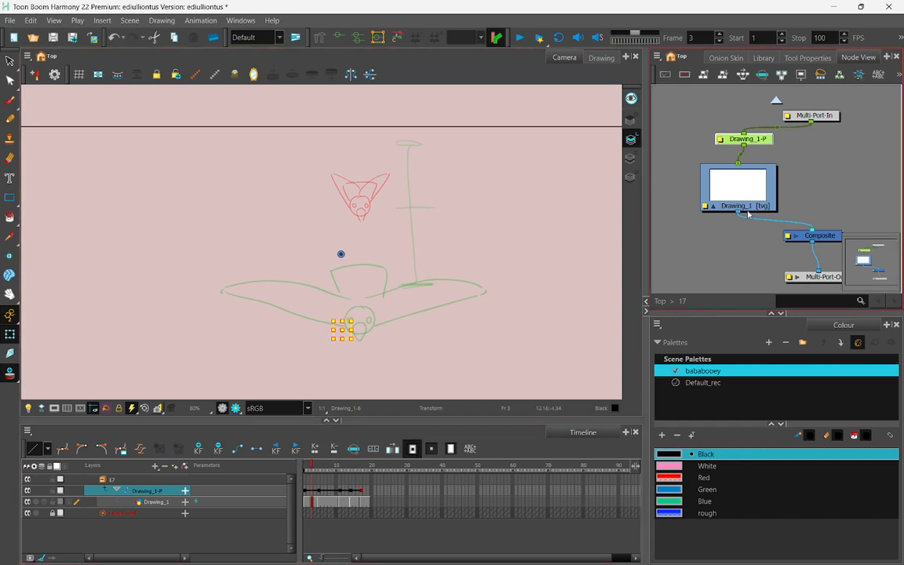